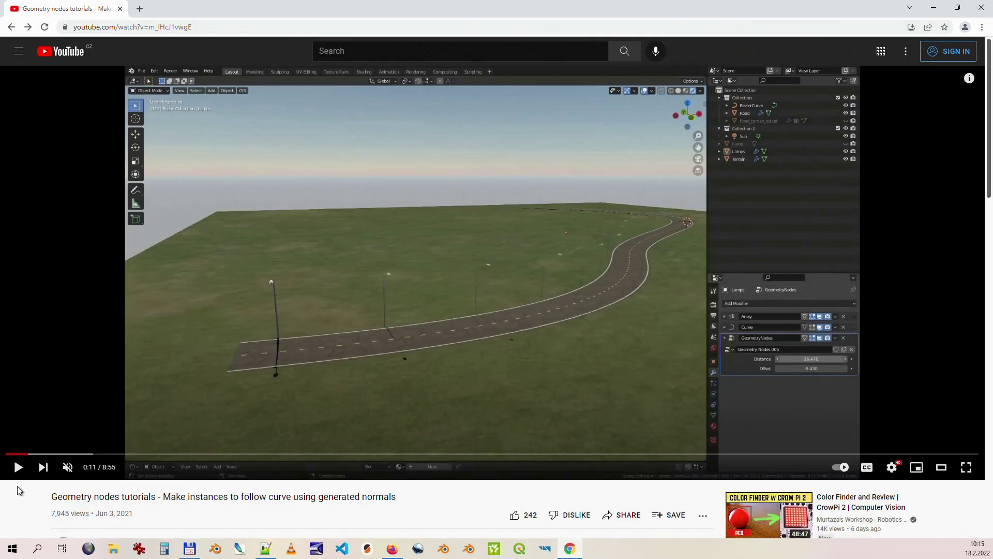
Step: Play the YouTube tutorial on making instances follow a curve using generated normals
left_click(18, 474)
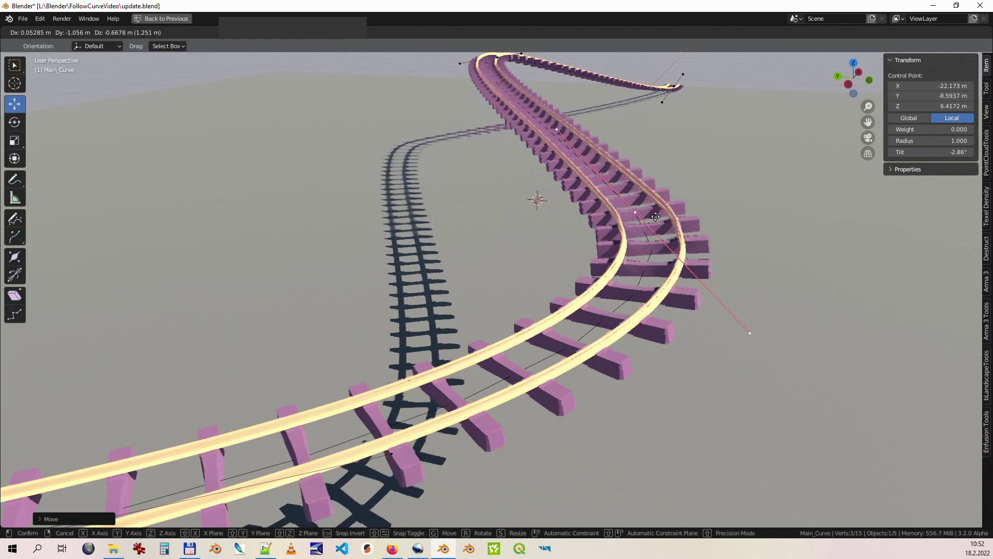
Step: Reposition the selected control point of the railway's main curve and adjust its tilt
left_click(577, 180)
left_click_drag(936, 152, 906, 151)
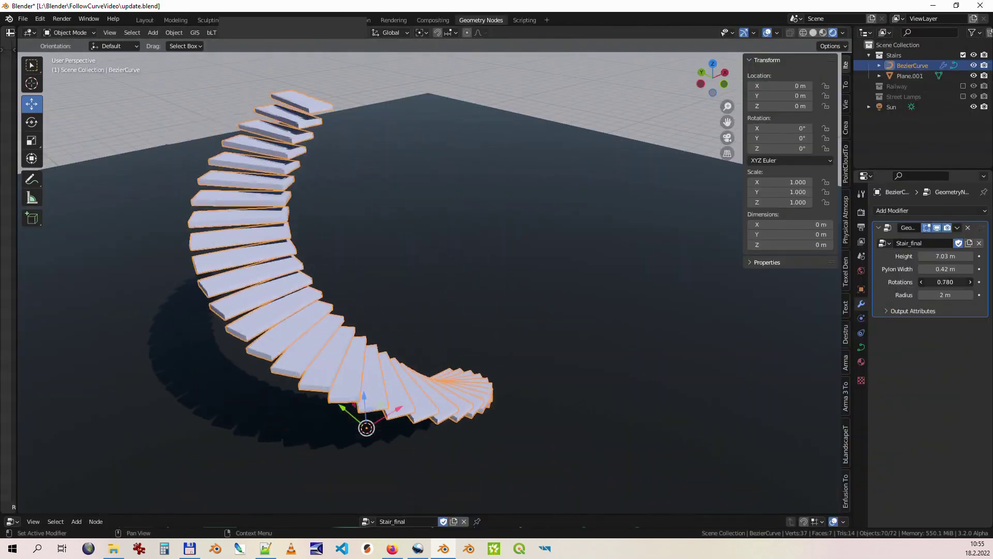
Step: Increase the Rotations and Radius values of the spiral staircase's geometry nodes modifier
left_click_drag(945, 282, 982, 282)
mouse_move(945, 295)
left_mouse_down()
mouse_move(976, 295)
mouse_move(950, 295)
mouse_move(962, 295)
left_mouse_up()
left_click_drag(963, 295, 968, 295)
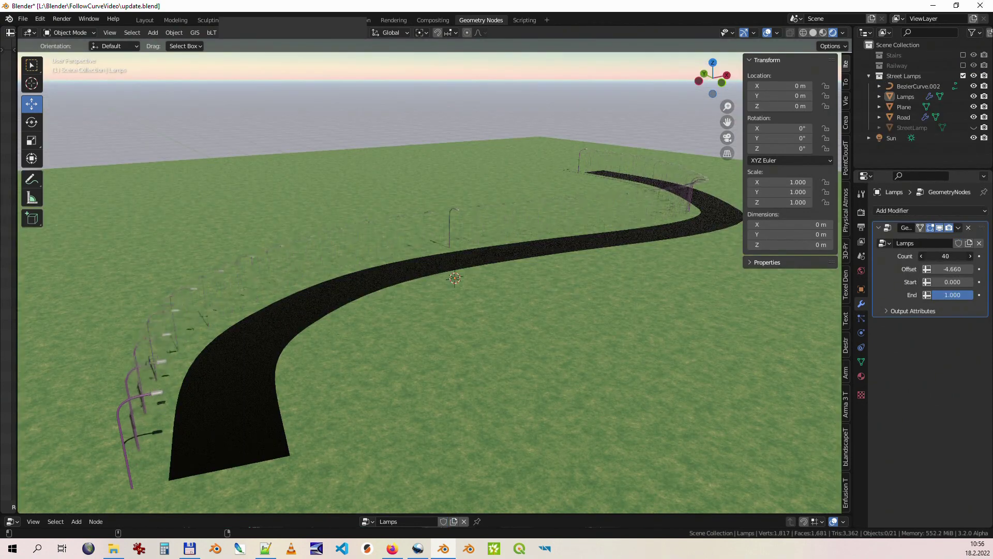
Step: Lower the Count of the street lamps placed along the road
left_click_drag(946, 256, 911, 269)
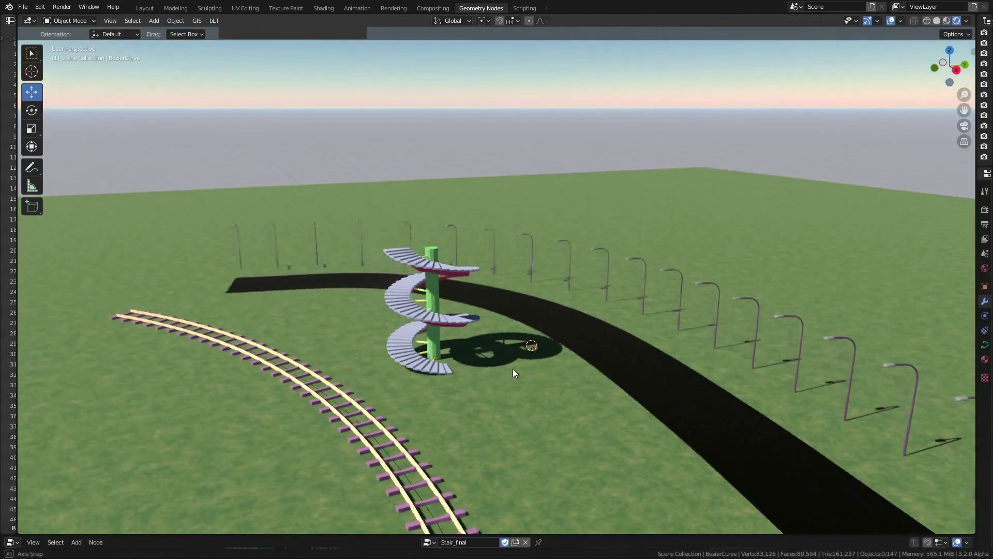
mouse_move(513, 368)
middle_mouse_down()
mouse_move(948, 411)
mouse_move(51, 366)
mouse_move(133, 357)
middle_mouse_up()
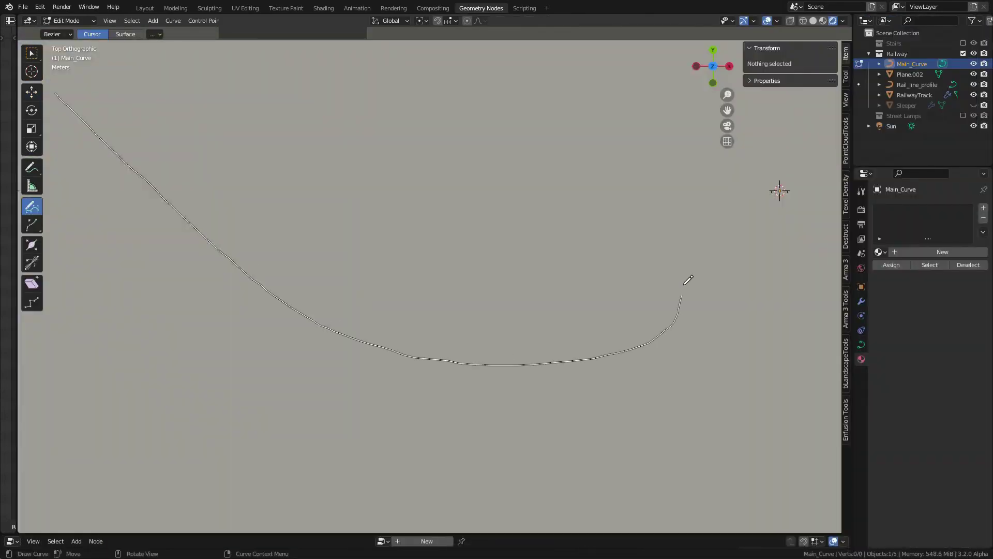
Step: Draw a freehand Bezier curve in top view as the path of the railway track
mouse_move(690, 277)
left_mouse_down()
mouse_move(452, 81)
mouse_move(203, 62)
left_mouse_up()
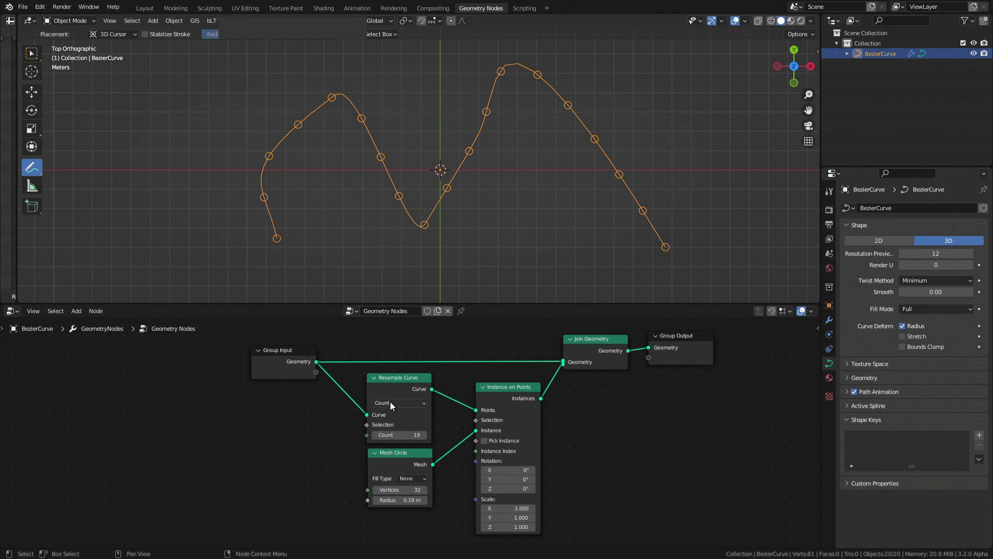
Step: Try the Resample Curve node's Length mode with a length of 3 m and undo the change
mouse_move(394, 435)
left_mouse_down()
mouse_move(456, 435)
mouse_move(395, 435)
left_mouse_up()
left_click(402, 404)
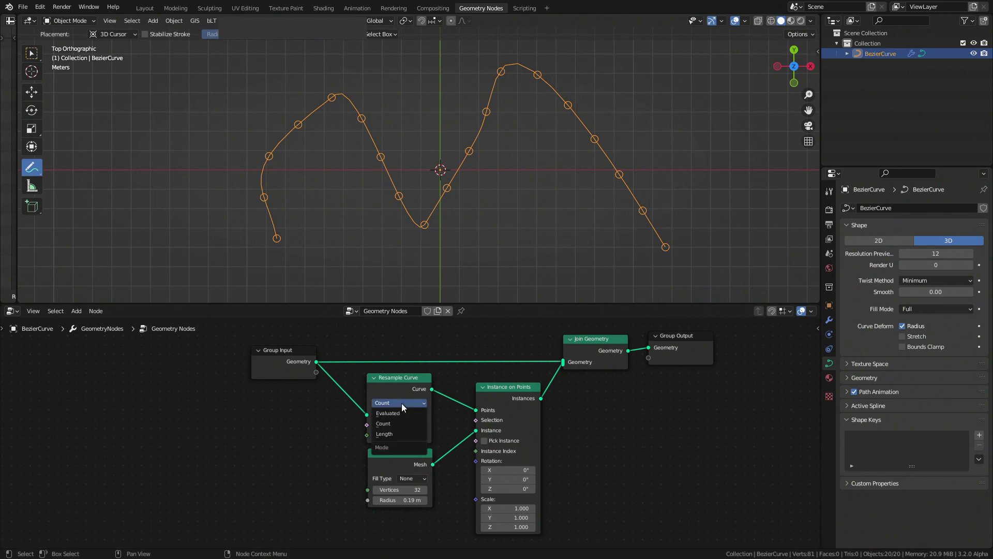
left_click(398, 432)
left_click(398, 435)
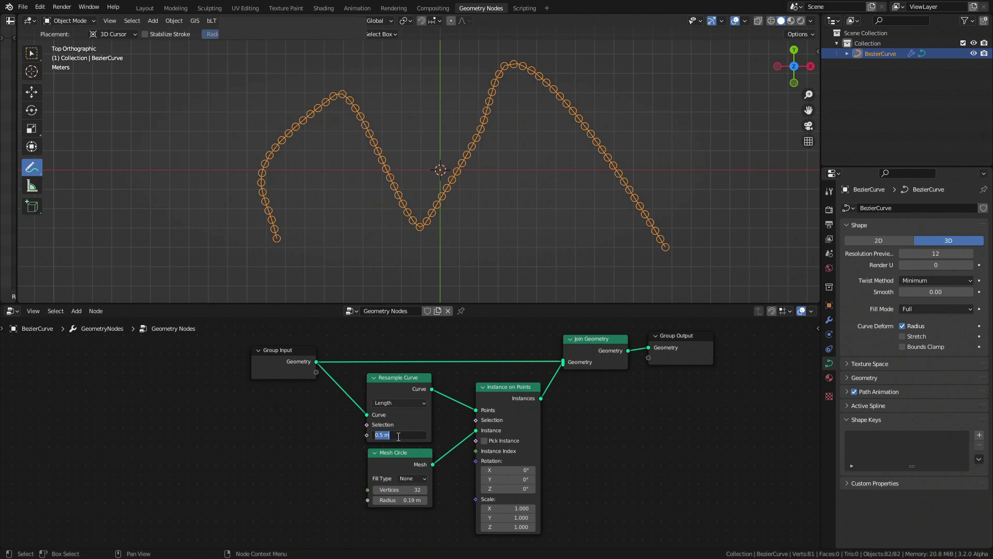
type("3")
key("Return")
key("ctrl+z")
key("ctrl+z")
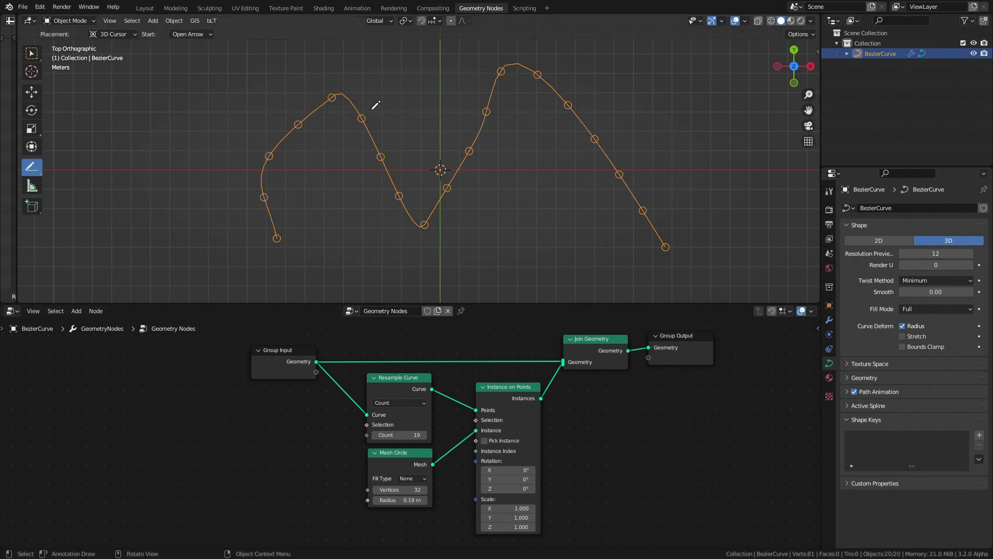
Step: Annotate the spacing between neighbouring circles on the curve with arrow lines and undo the annotation
left_click_drag(361, 119, 399, 195)
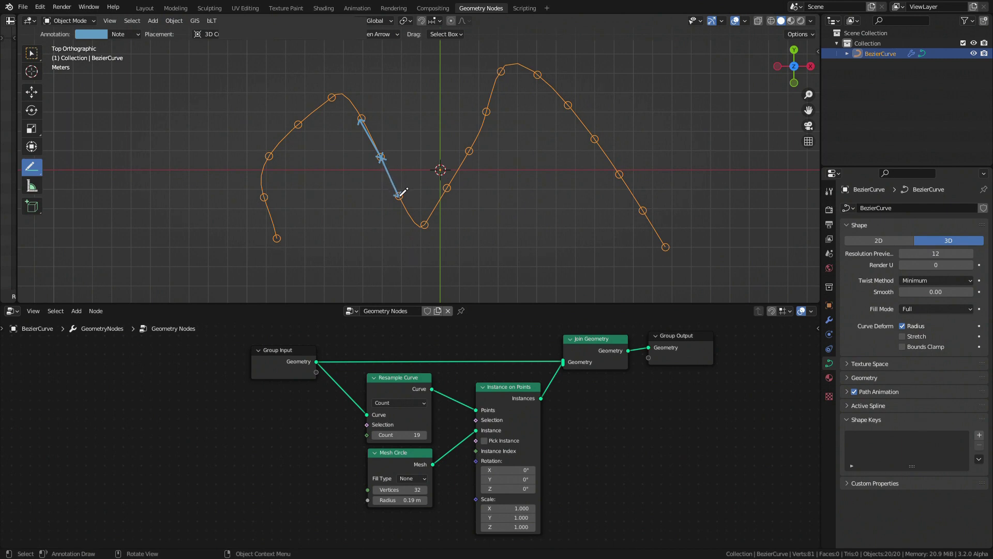
key("ctrl+z")
Step: Switch the Resample Curve node to Evaluated mode and set the curve's preview resolution to 7
left_click(392, 403)
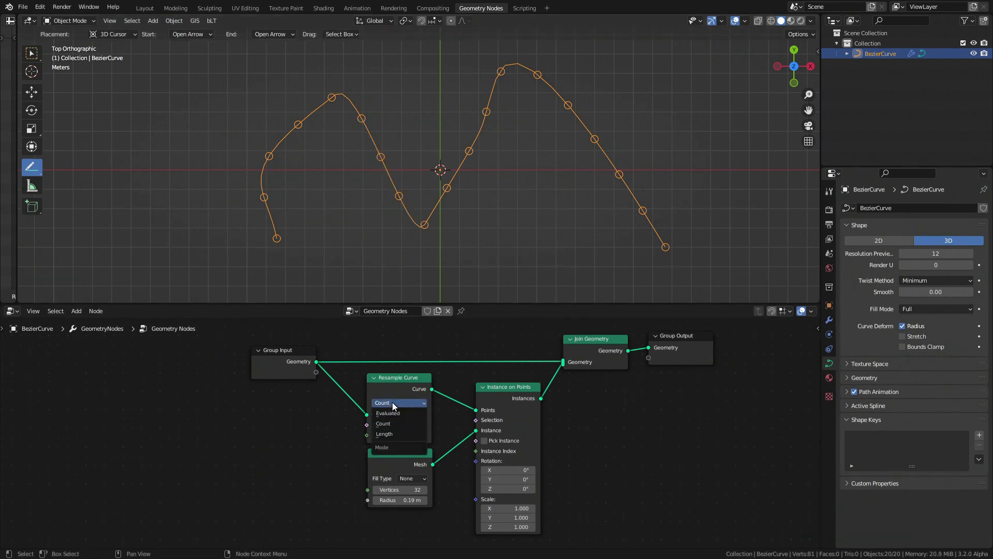
left_click(393, 413)
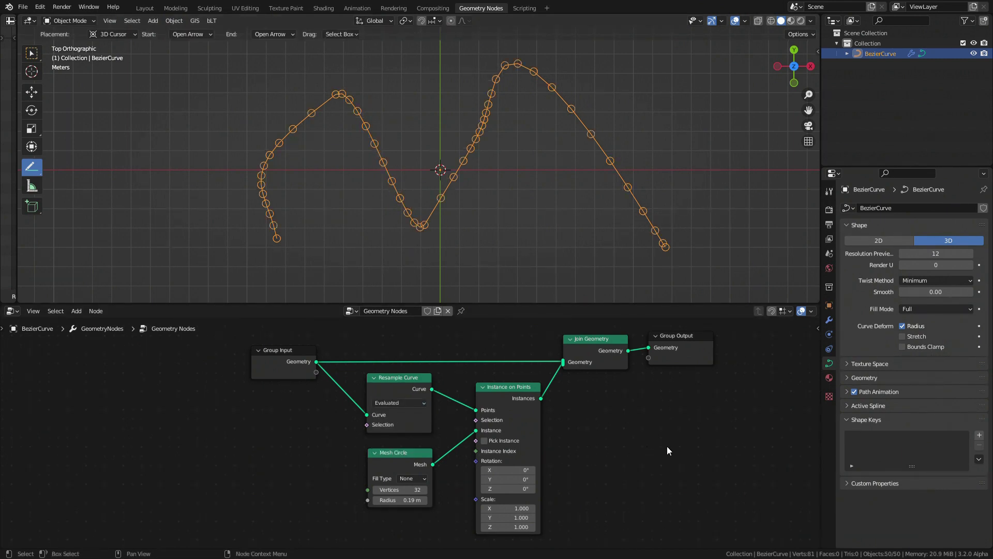
mouse_move(926, 254)
left_mouse_down()
mouse_move(973, 254)
mouse_move(923, 253)
left_mouse_up()
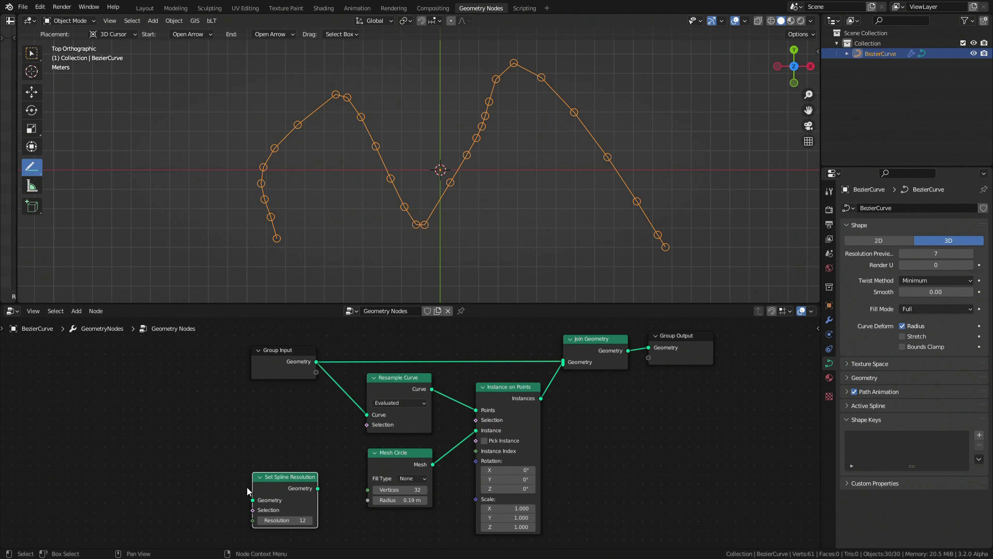
Step: Insert the Set Spline Resolution node before Resample Curve and set its resolution to 5
left_click_drag(275, 478, 318, 392)
mouse_move(385, 436)
left_mouse_down()
mouse_move(419, 435)
mouse_move(370, 436)
mouse_move(381, 436)
left_mouse_up()
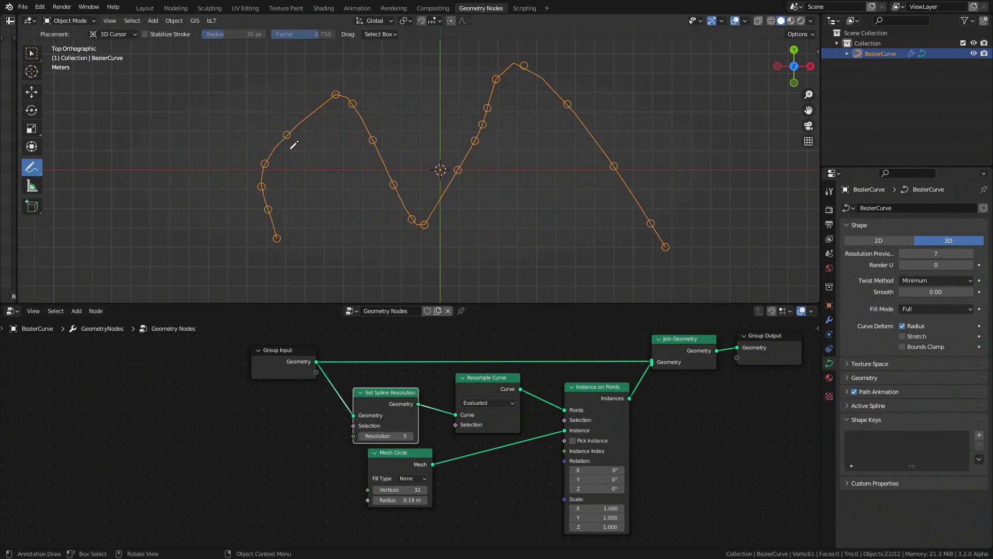
Step: Mark the curve's bends and its densely sampled stretch with freehand annotation loops
mouse_move(277, 135)
left_mouse_down()
mouse_move(371, 97)
mouse_move(291, 140)
left_mouse_up()
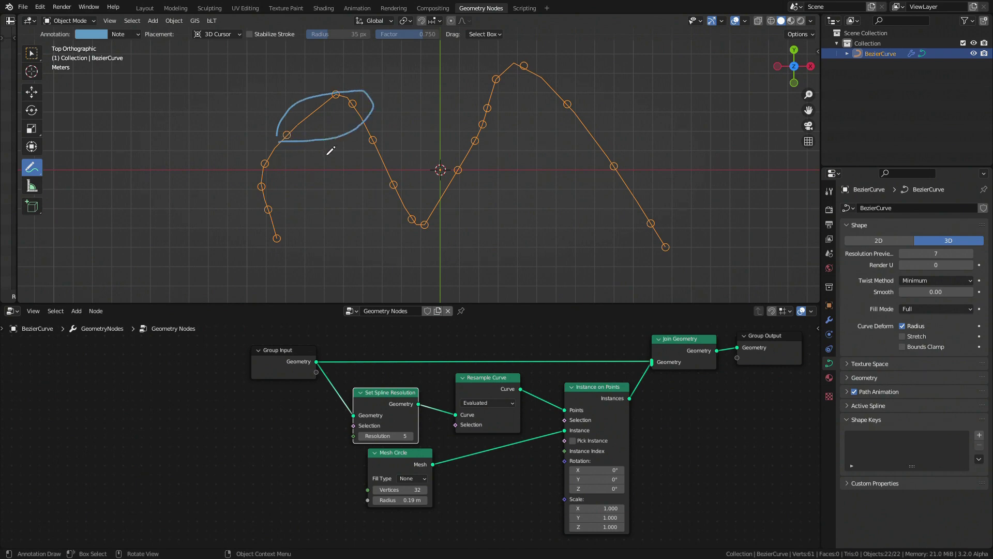
mouse_move(390, 178)
left_mouse_down()
mouse_move(411, 234)
mouse_move(407, 181)
left_mouse_up()
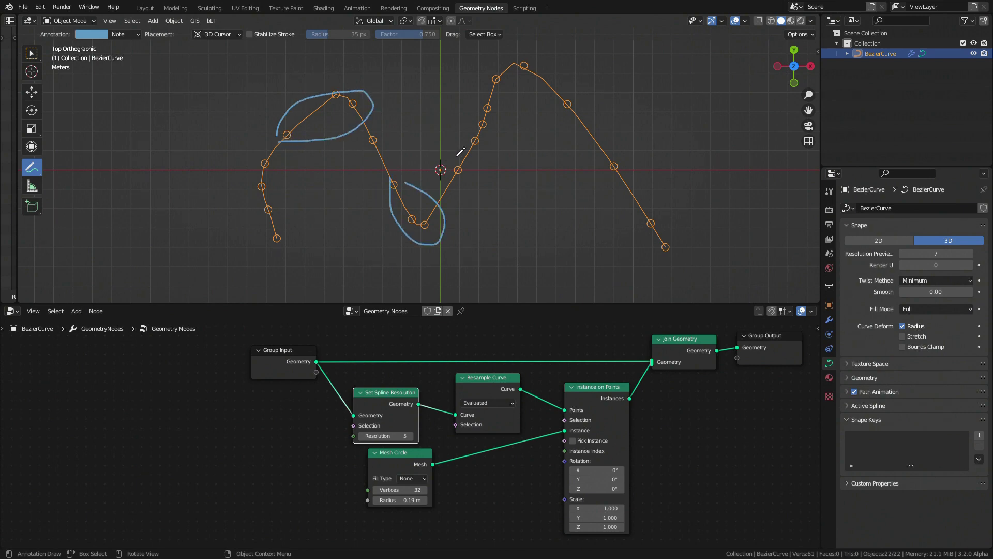
mouse_move(459, 153)
left_mouse_down()
mouse_move(516, 93)
mouse_move(482, 150)
left_mouse_up()
mouse_move(533, 70)
left_mouse_down()
mouse_move(572, 162)
mouse_move(679, 213)
mouse_move(543, 74)
left_mouse_up()
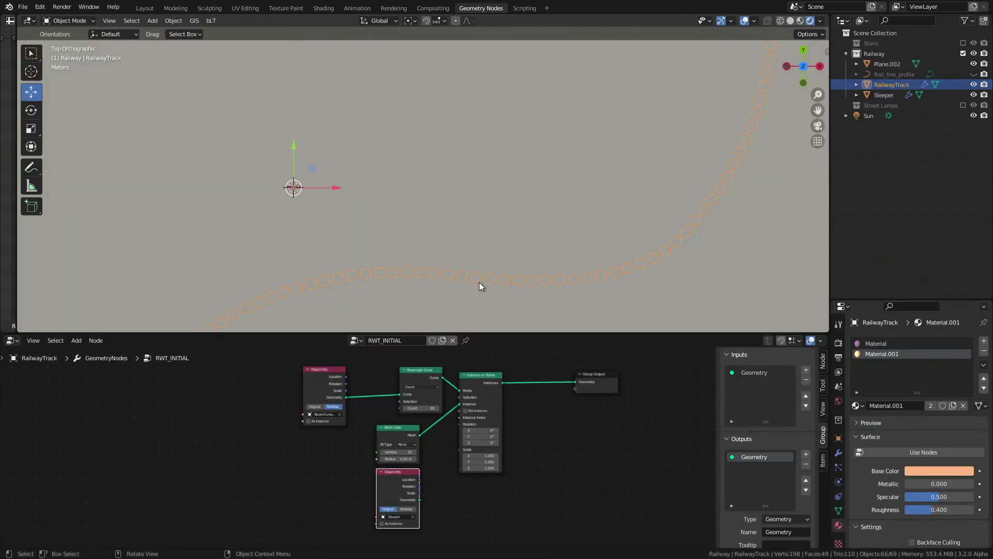
Step: Connect the Sleeper Object Info geometry to the Instance input of Instance on Points, replacing the mesh circle
left_click_drag(419, 500, 465, 410)
middle_click_drag(317, 181, 334, 186, "shift")
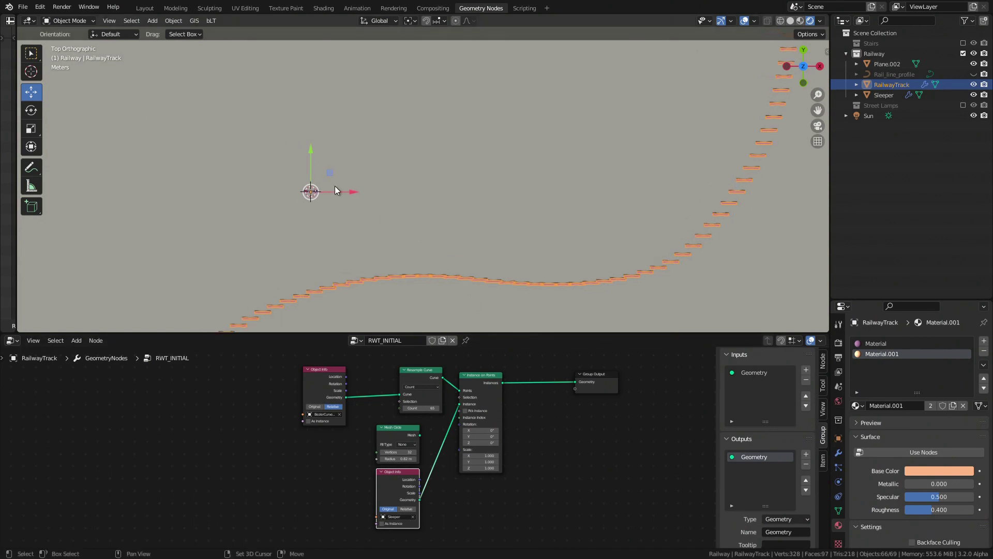
Step: Examine the original Sleeper object and how its instances are oriented along the railway curve
left_click(308, 193)
key("KP_Decimal")
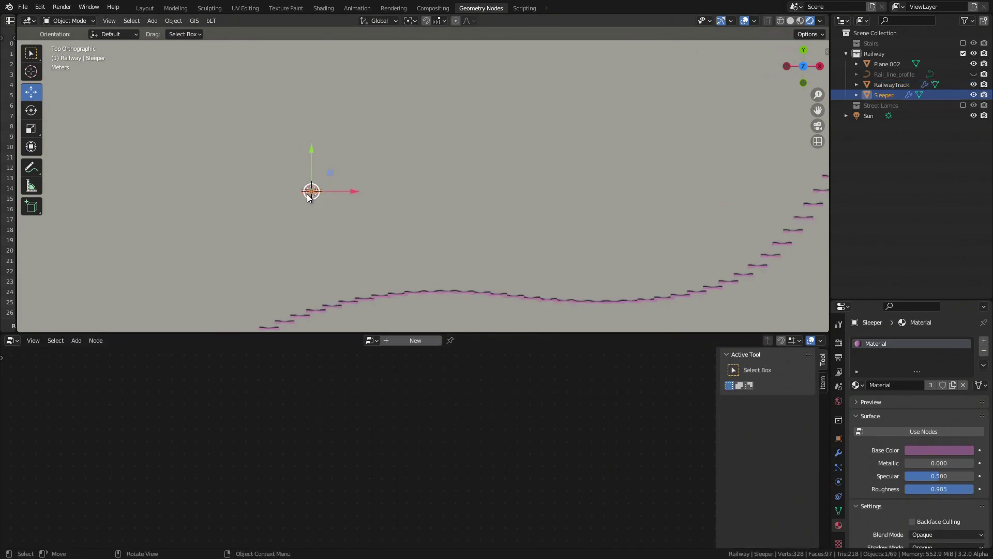
middle_click_drag(308, 227, 476, 184)
scroll(556, 163, "down", 16)
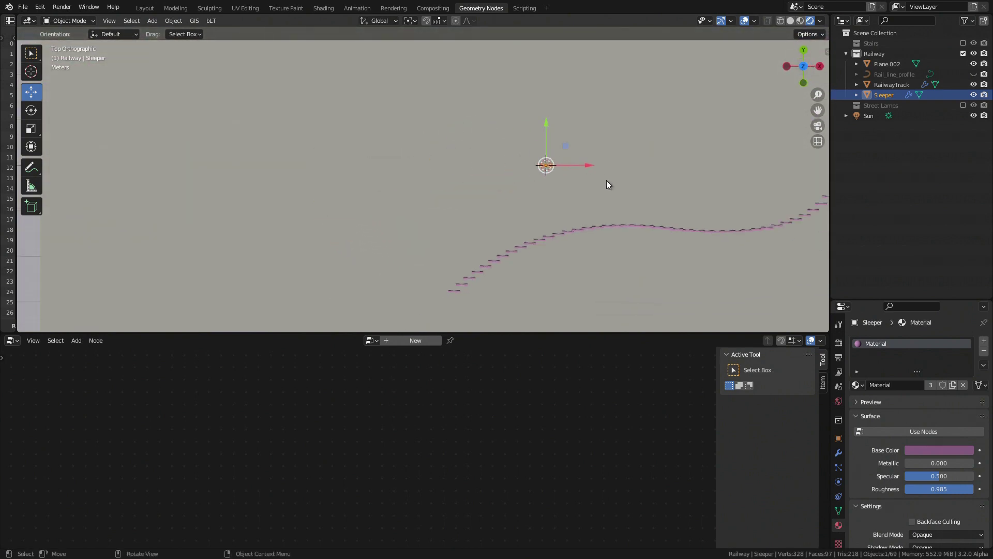
middle_click_drag(643, 201, 517, 135, "shift")
middle_click_drag(446, 173, 436, 138, "ctrl")
scroll(439, 116, "up", 5)
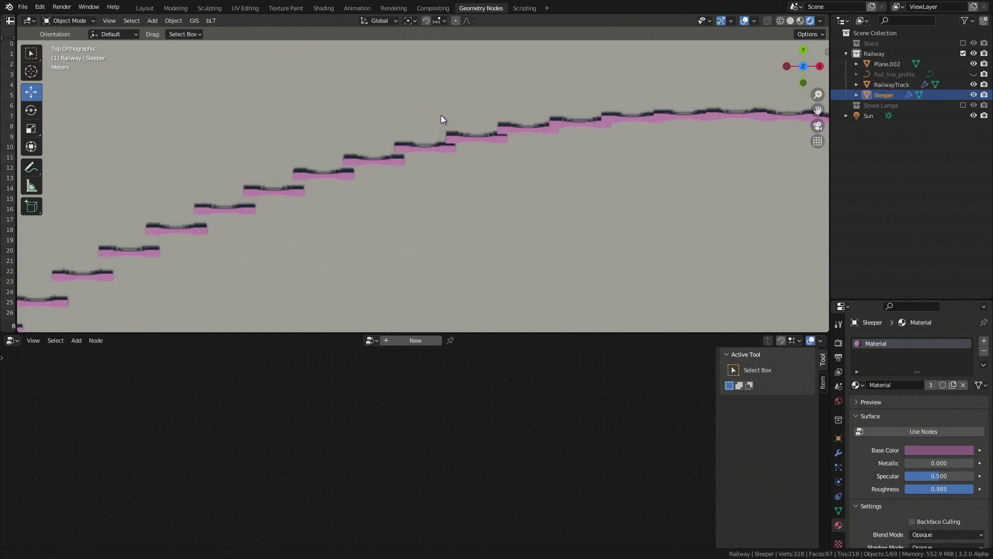
Step: Replace RailwayTrack's Resample Curve node with a Curve to Points node in Count mode set to 65
left_click(458, 140)
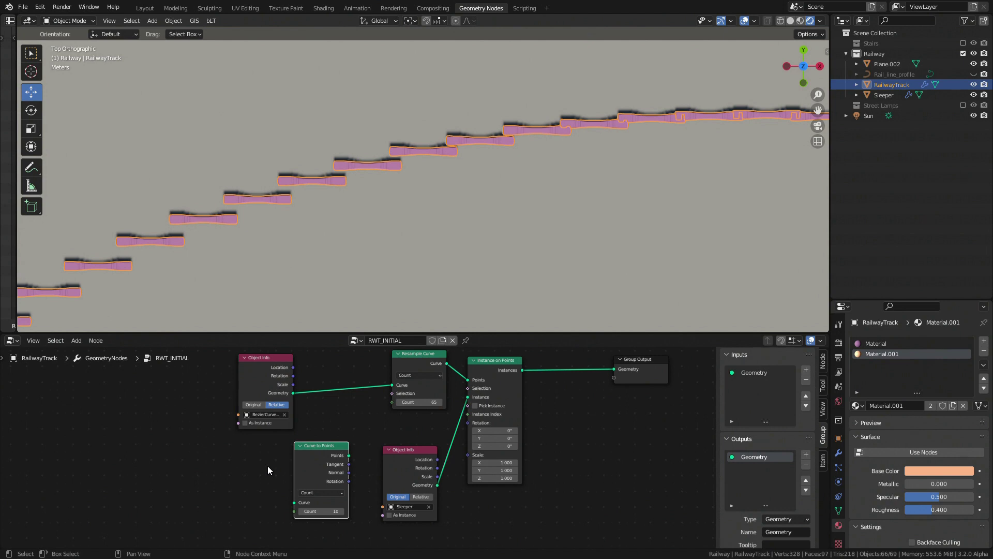
left_click(420, 374)
left_click_drag(315, 448, 334, 378)
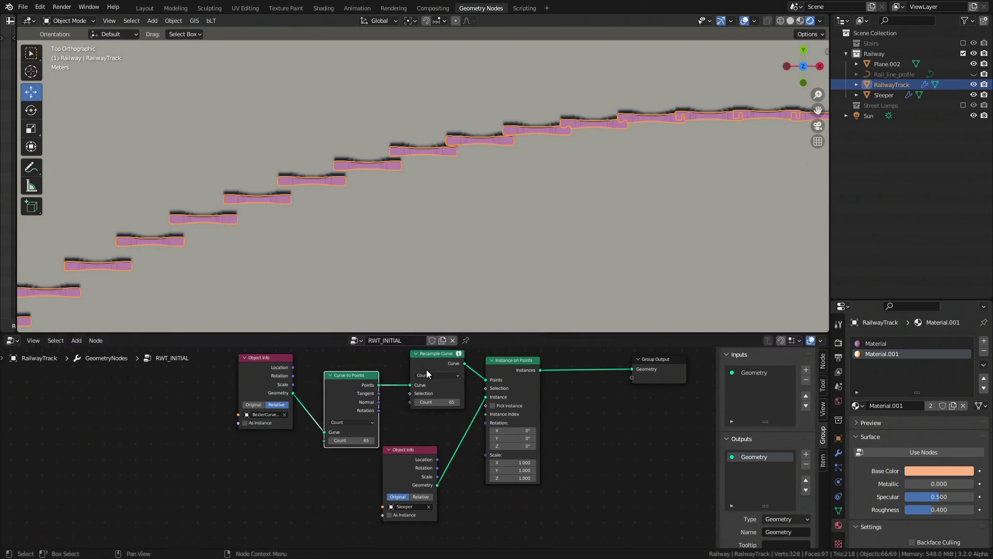
left_click_drag(423, 363, 320, 464, "alt")
key("x")
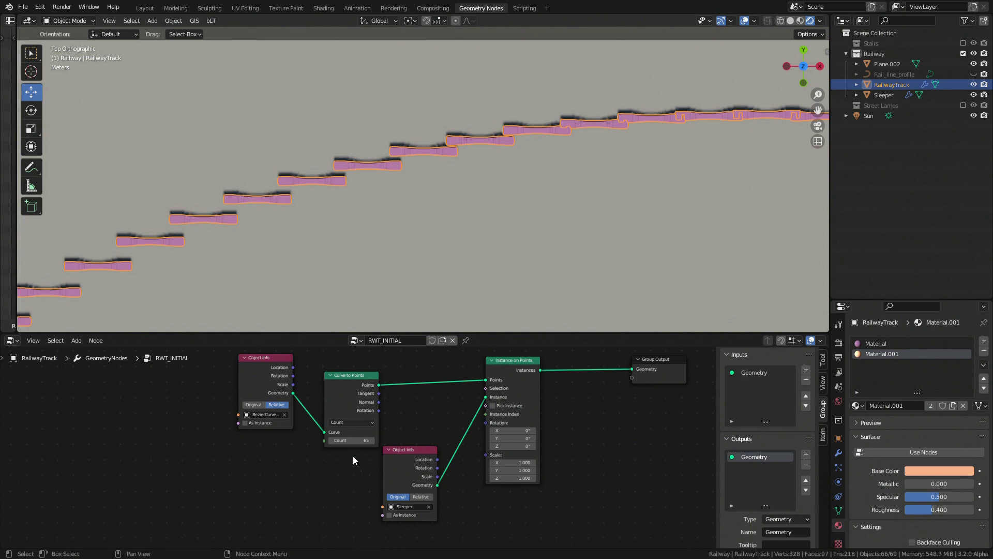
Step: Add an Align Euler to Vector node that takes the Curve to Points Tangent and drives the Instance on Points Rotation
middle_click_drag(493, 165, 532, 157)
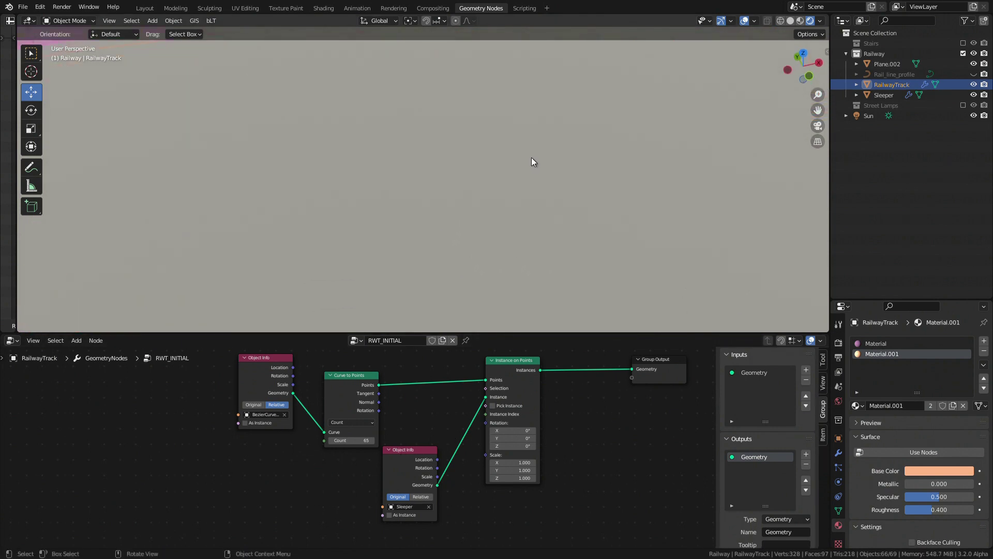
key("shift+grave")
key("w")
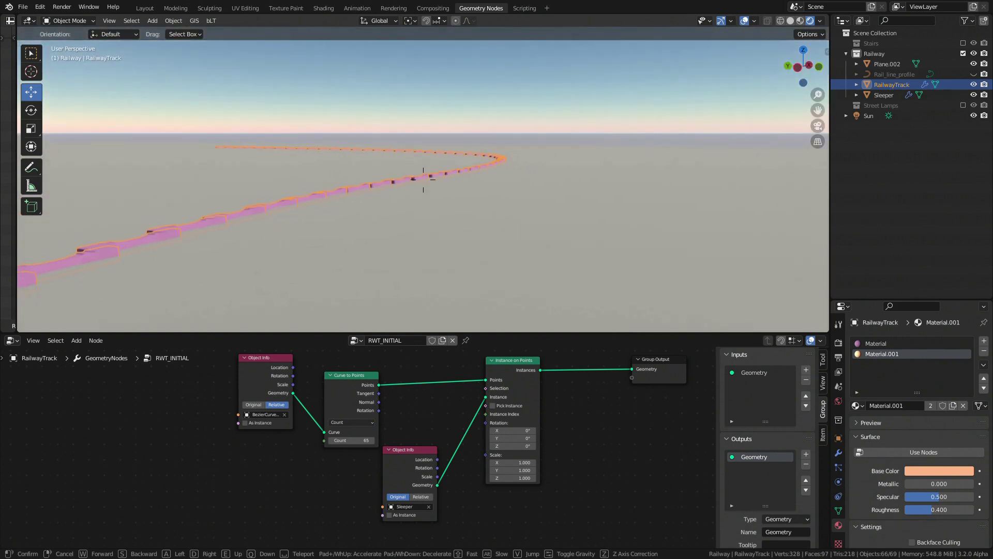
key("w")
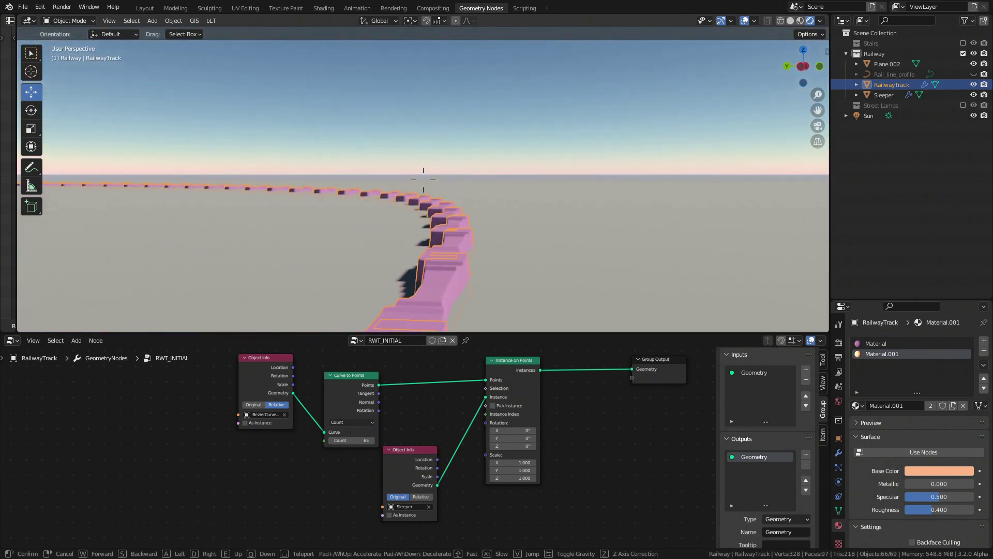
key("w")
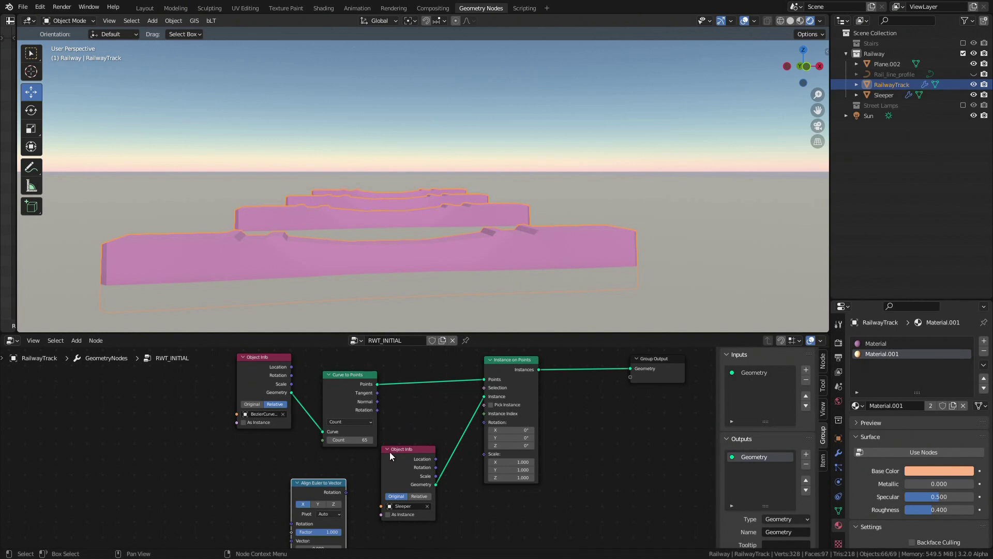
left_click_drag(399, 454, 438, 391)
left_click(402, 459)
left_click_drag(293, 479, 398, 476)
left_click_drag(452, 428, 484, 422)
Step: Set the Align Euler to Vector node's axis to Y for the tangent-driven sleepers, viewed from above
key("KP_7")
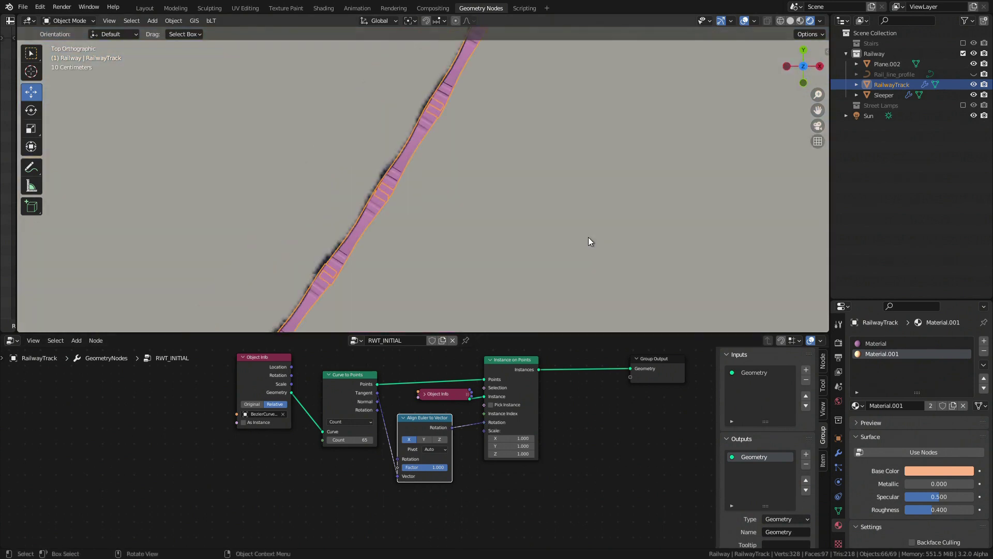
scroll(626, 226, "down", 8)
middle_click_drag(462, 211, 502, 167, "shift")
scroll(509, 155, "up", 4)
scroll(519, 173, "up", 2)
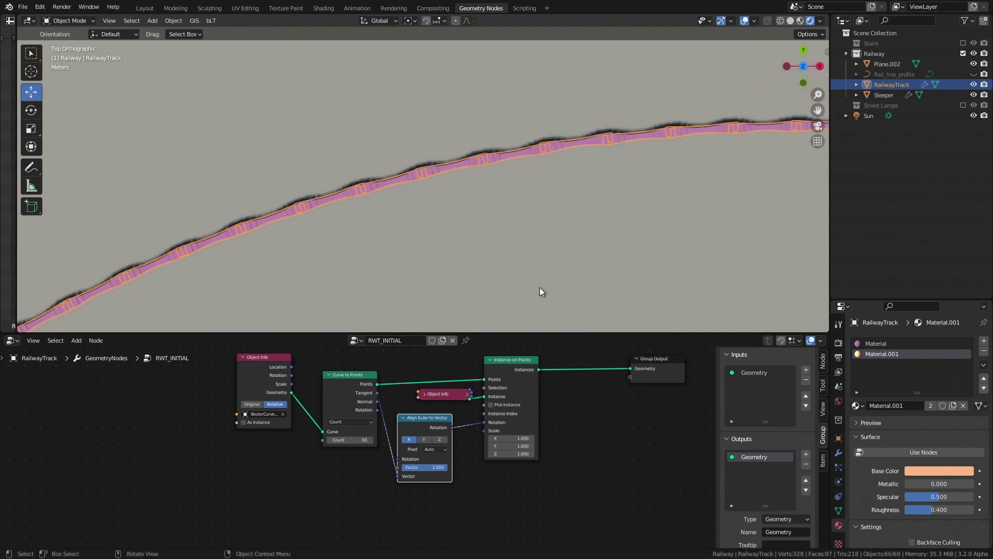
left_click(425, 440)
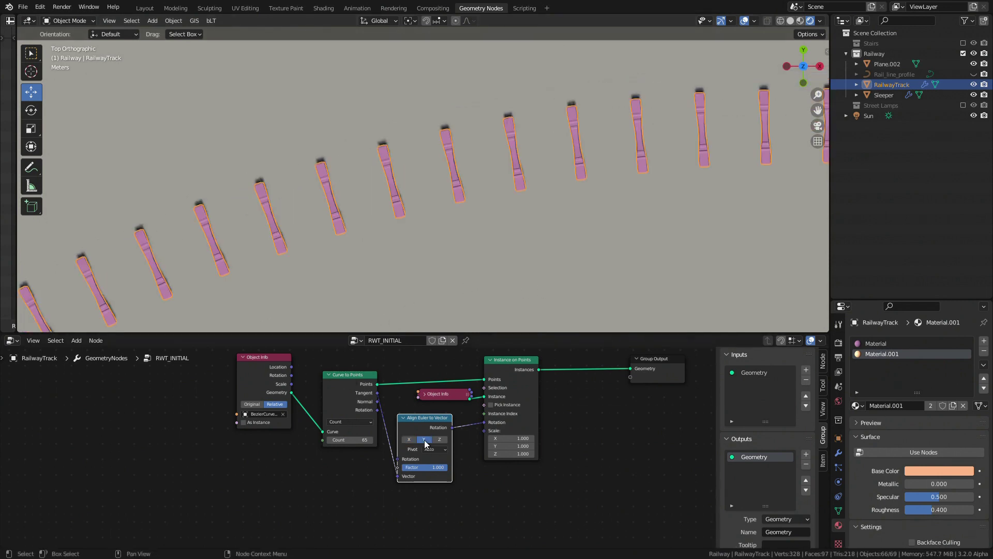
Step: Feed the Curve to Points Normal into the Align Euler to Vector node's Vector and set its axis to X
left_click_drag(376, 402, 398, 477)
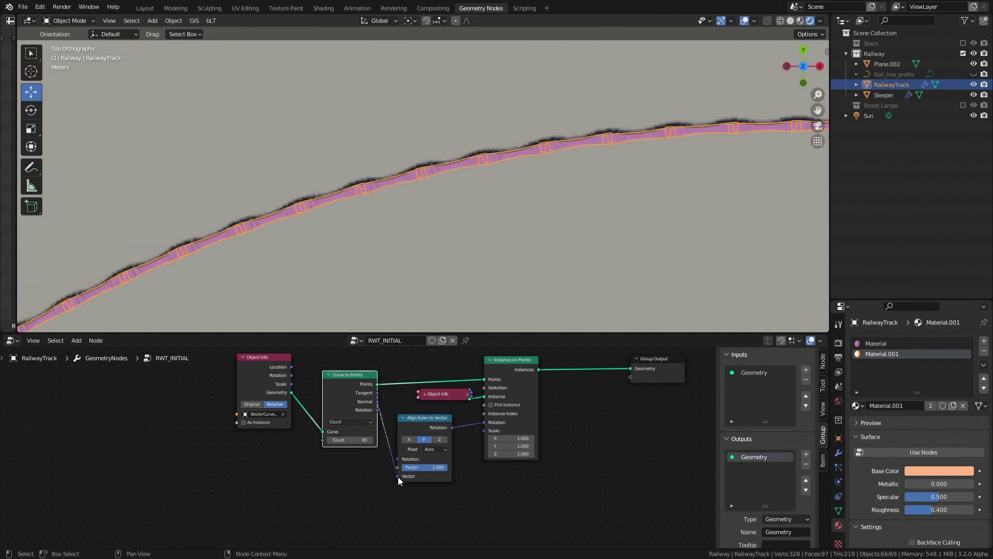
left_click(409, 440)
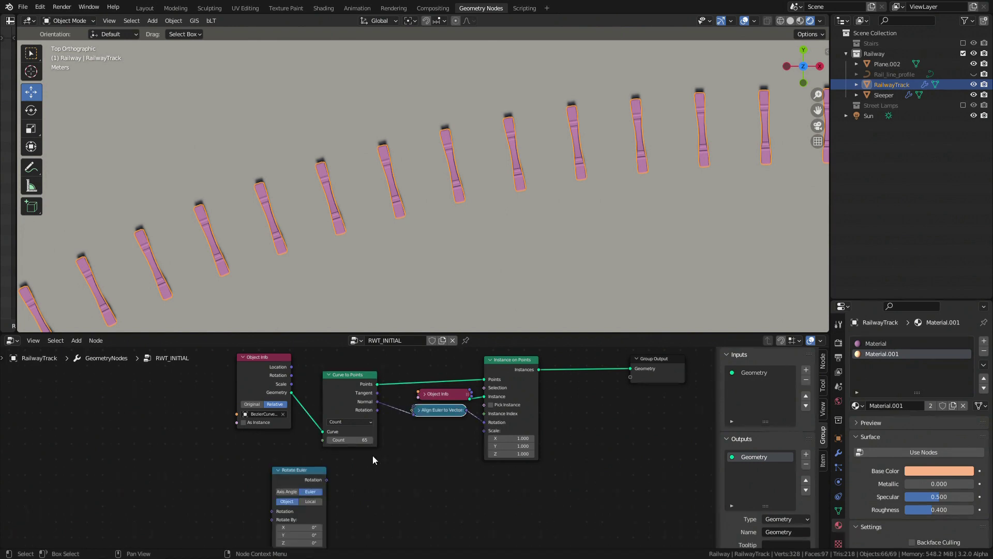
Step: Route the Curve to Points Rotation through the Rotate Euler node into Instance on Points Rotation, using Local space and a 90° X rotation
left_click_drag(302, 470, 435, 432)
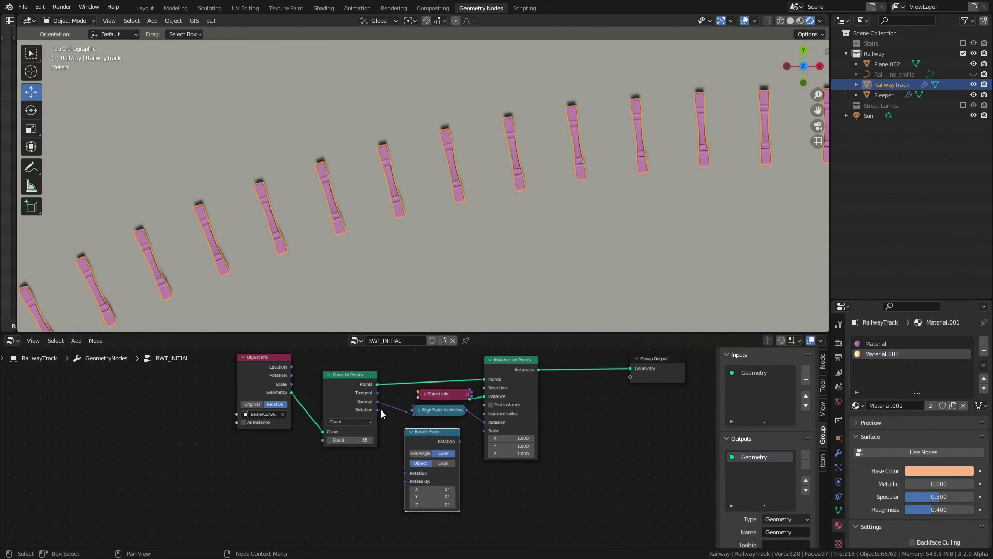
left_click_drag(381, 409, 404, 473)
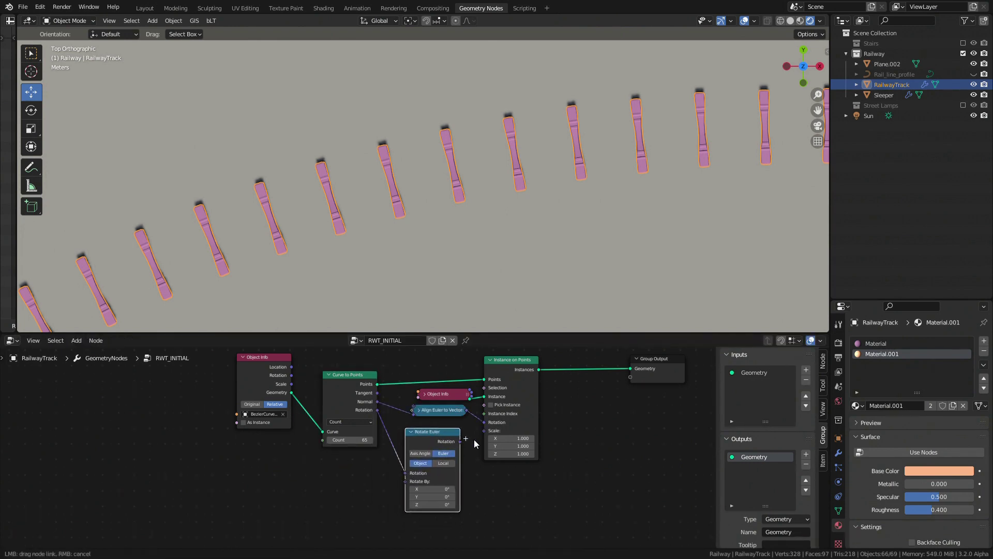
left_click_drag(491, 425, 493, 427)
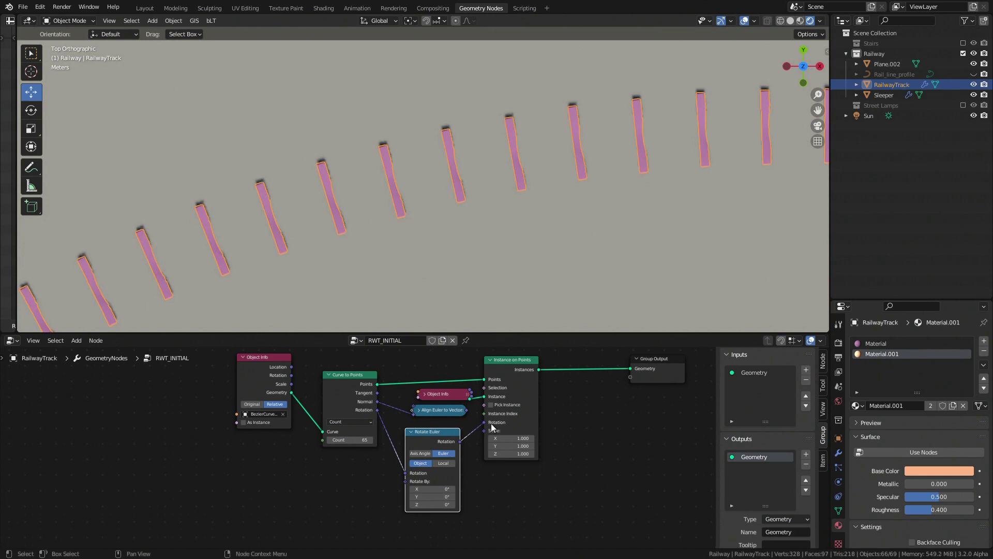
left_click(444, 463)
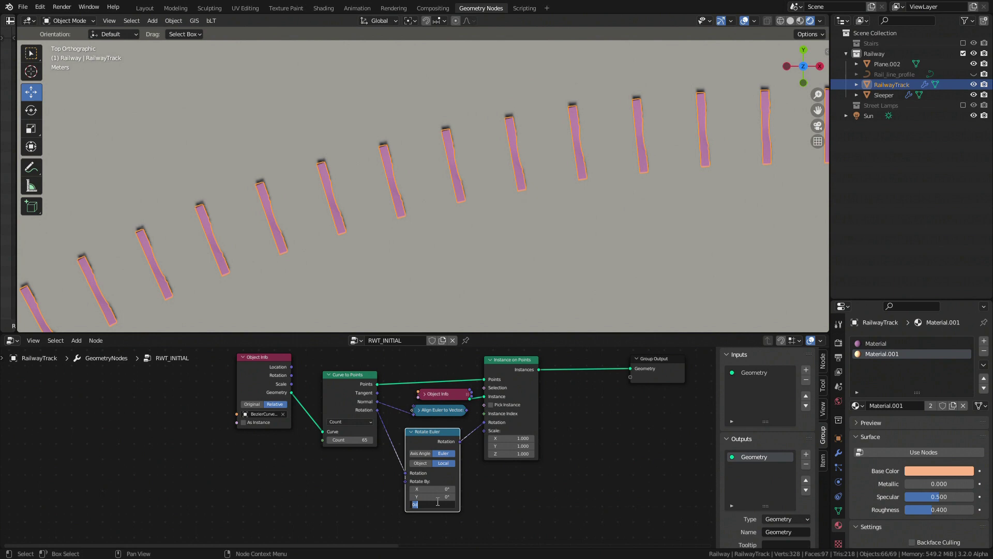
key("Return")
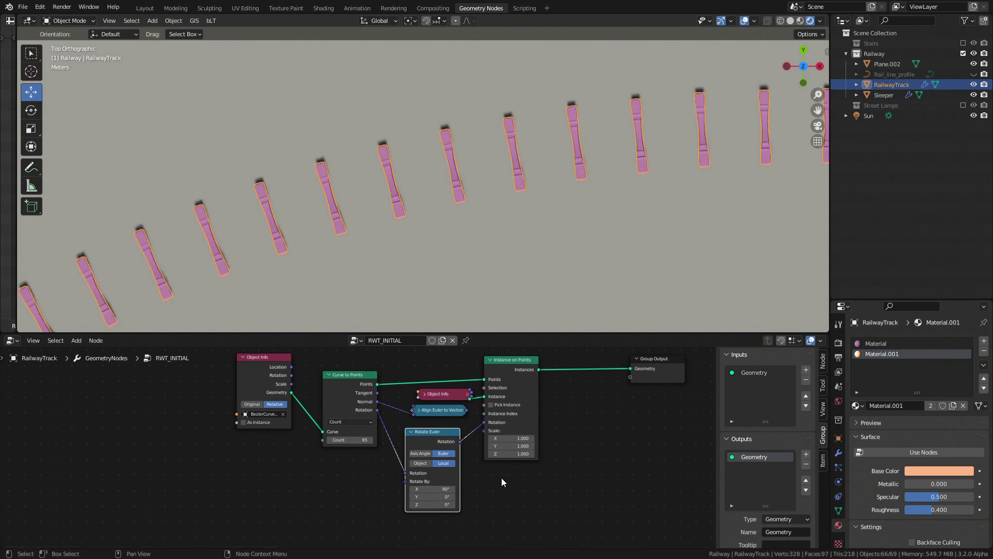
Step: Switch the Rotate Euler node to Axis Angle with axis X 1, Y 0, Z 0 and a 90° angle
left_click(428, 455)
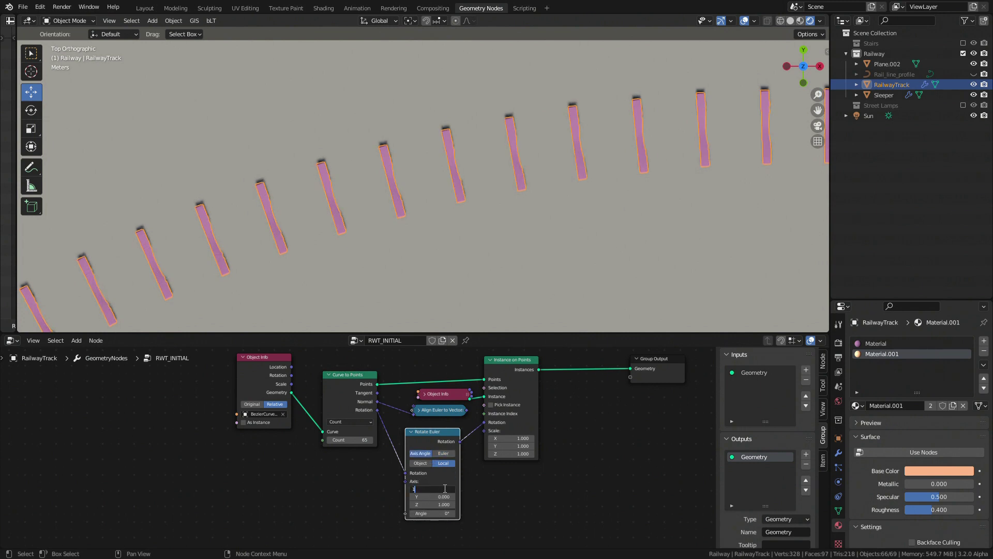
key("Return")
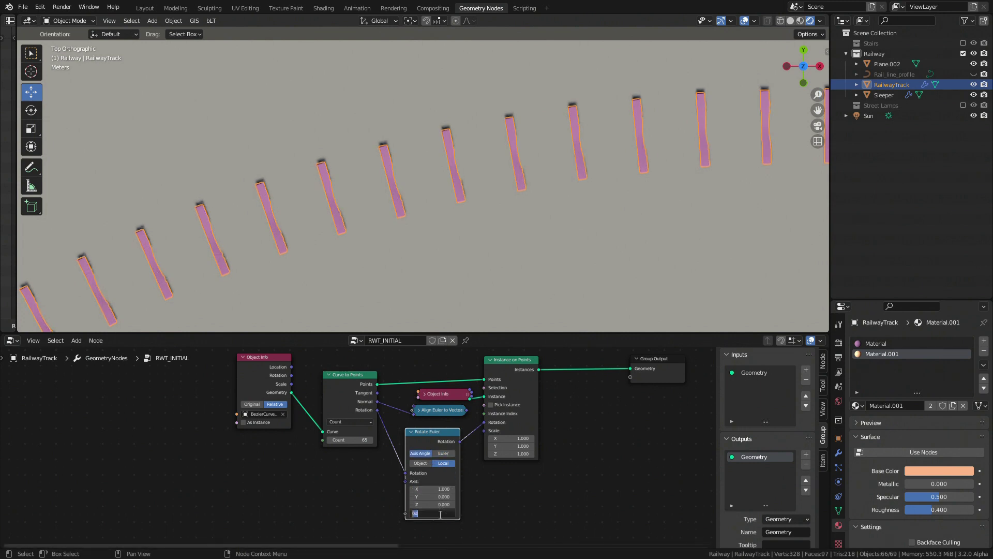
key("Return")
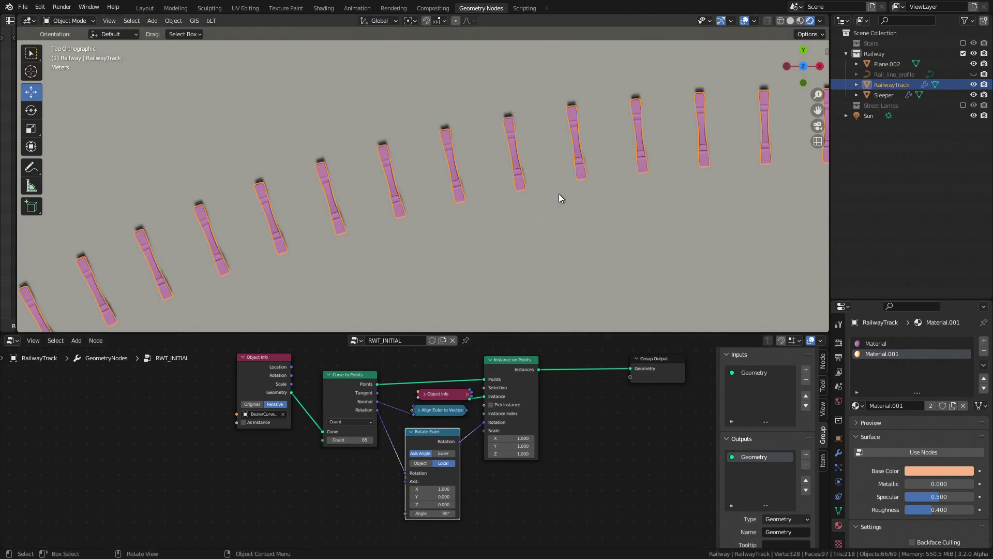
Step: Drive Instance on Points Rotation from Align Euler to Vector instead of Rotate Euler, with Tangent as its Vector and Y as its axis
middle_click_drag(606, 129, 603, 234, "ctrl")
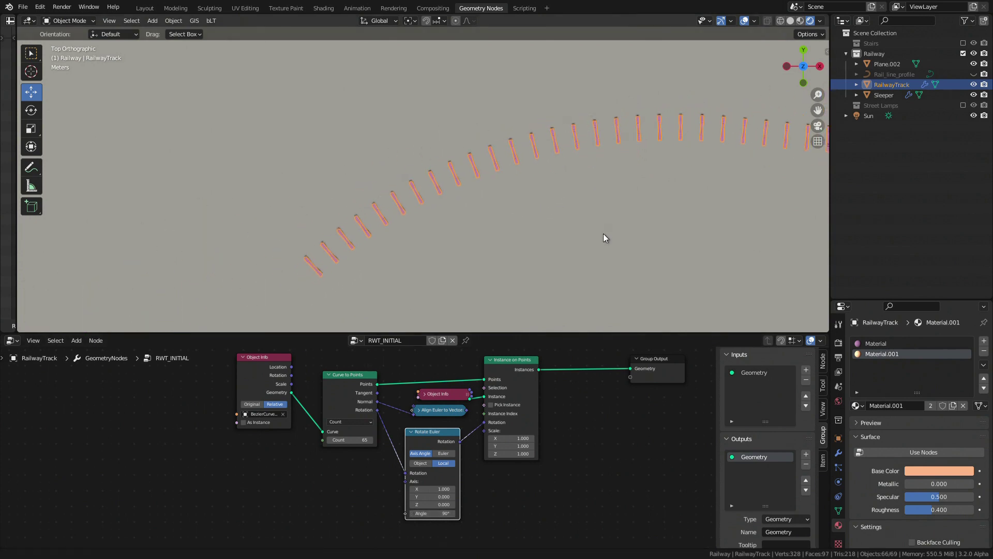
middle_click_drag(647, 174, 436, 207, "shift")
scroll(506, 246, "down", 4)
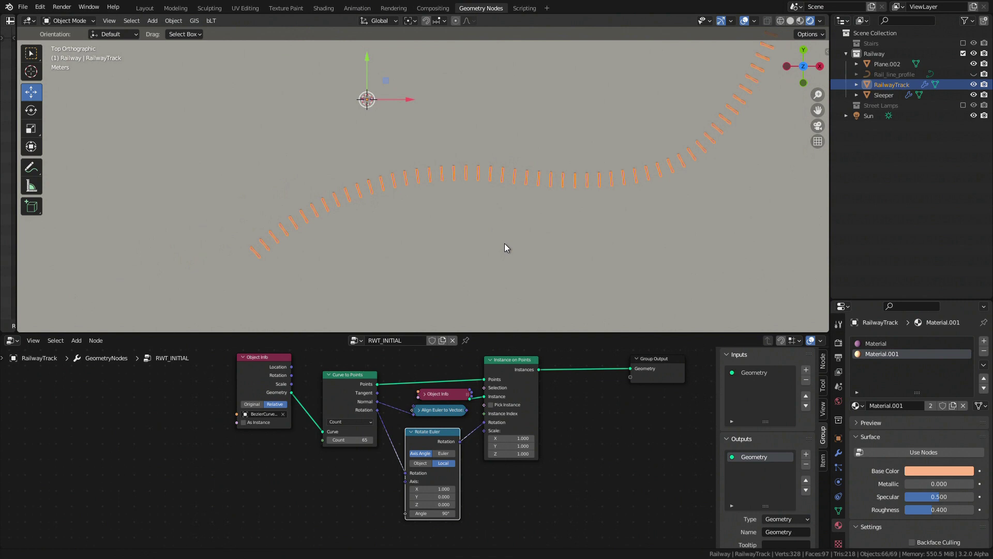
scroll(506, 228, "up", 2)
scroll(507, 209, "up", 5)
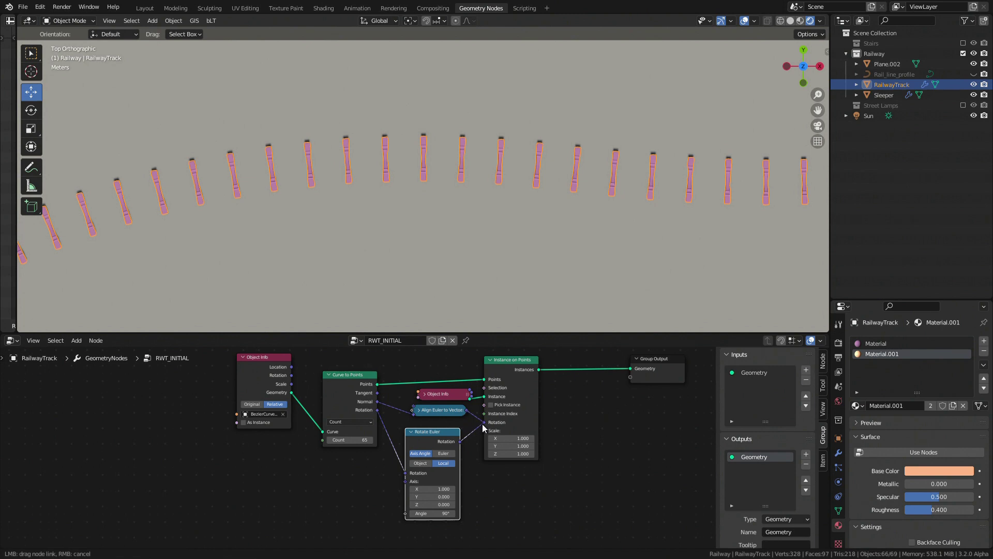
left_click(411, 432)
left_click_drag(412, 432, 384, 503)
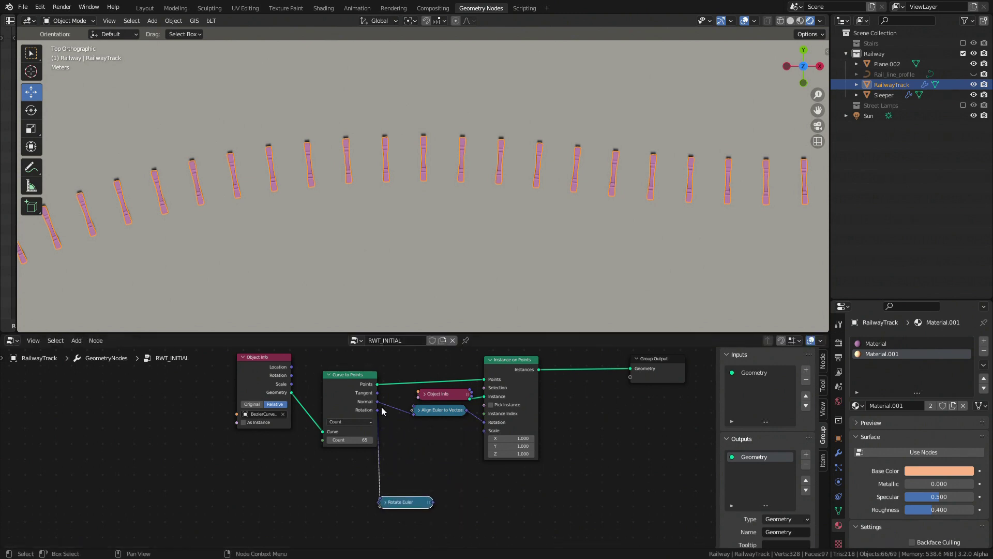
left_click_drag(378, 393, 417, 414)
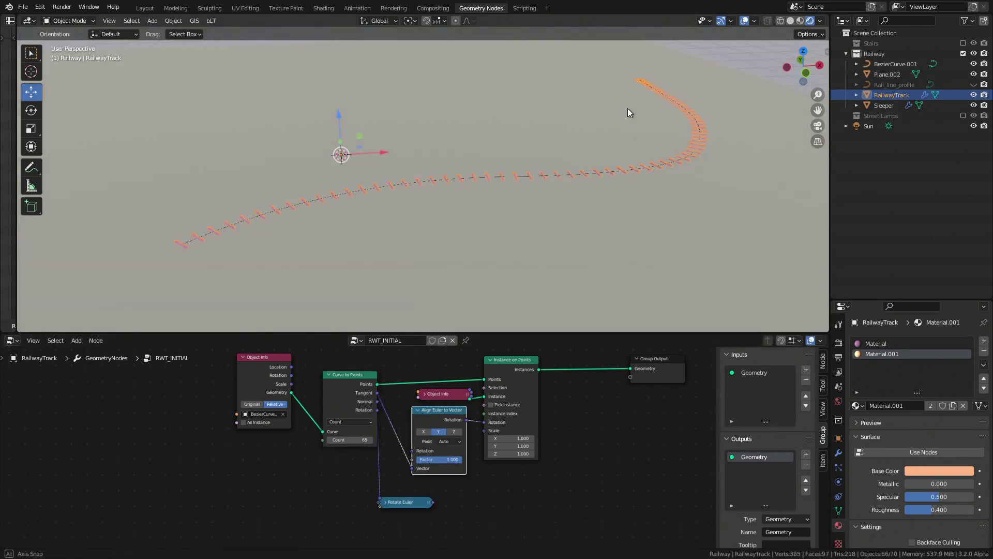
Step: Edit the track's Bezier curve and raise a control point along Z to about 22.9 m
middle_click_drag(628, 108, 550, 201)
left_click(600, 188)
key("Tab")
left_click(600, 188)
key("g")
key("z")
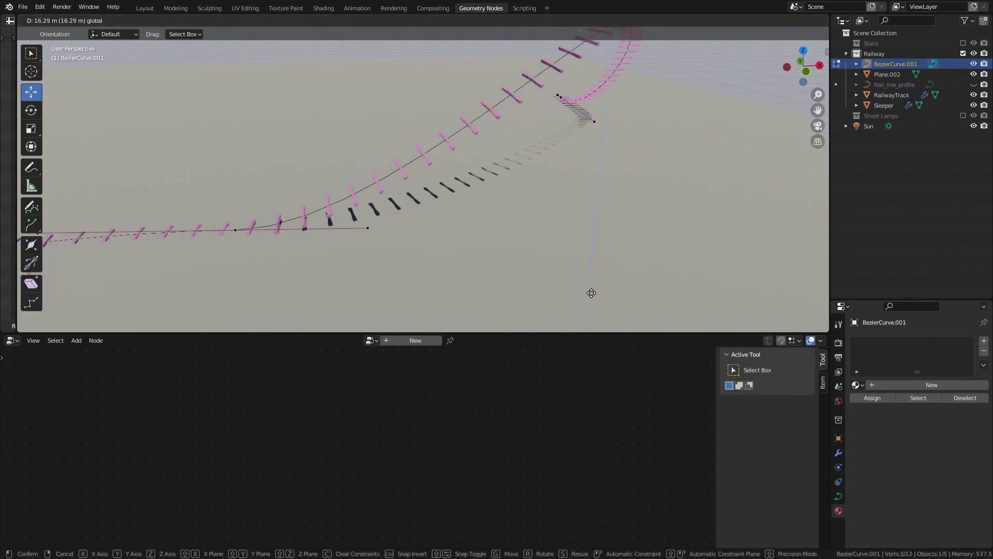
left_click(590, 280)
Step: Tilt the raised control point by about 32° in its transform properties
middle_click_drag(590, 280, 668, 244)
key("n")
middle_click_drag(670, 174, 603, 247, "shift")
left_click_drag(772, 140, 789, 140)
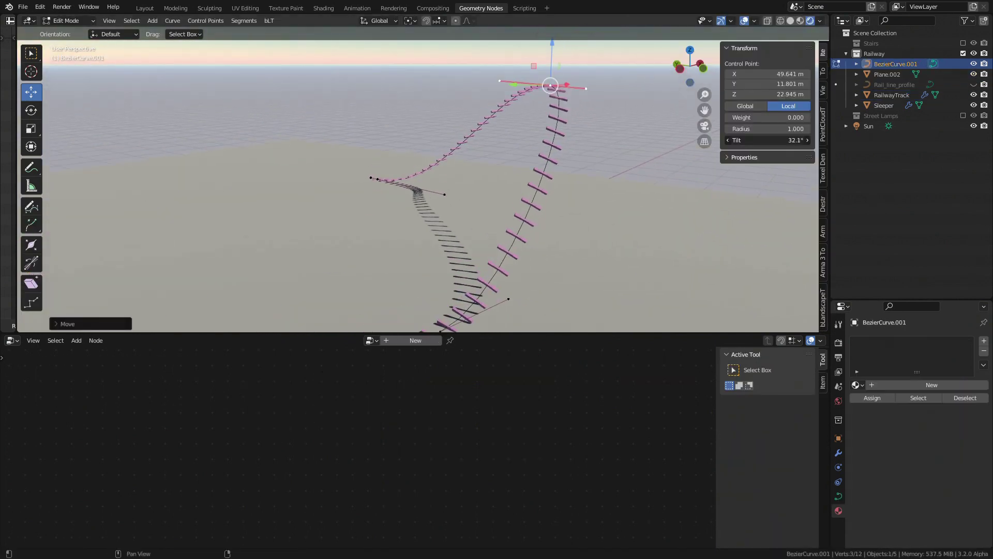
left_click(548, 191)
Step: Raise the control point at the near end of the curve along Z to about 18.1 m
middle_click_drag(429, 326, 574, 164, "shift")
scroll(548, 191, "down", 2)
left_click(424, 272)
key("g")
key("z")
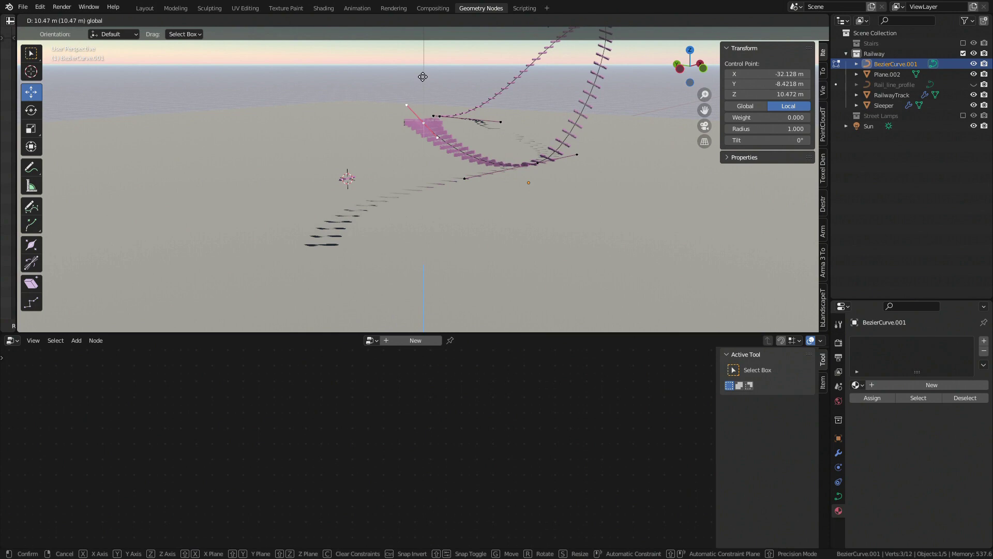
left_click(532, 284)
Step: Tilt the raised end control point by about 29°
middle_click_drag(532, 285, 579, 315, "shift")
middle_click_drag(579, 316, 533, 282)
left_click_drag(768, 140, 770, 140)
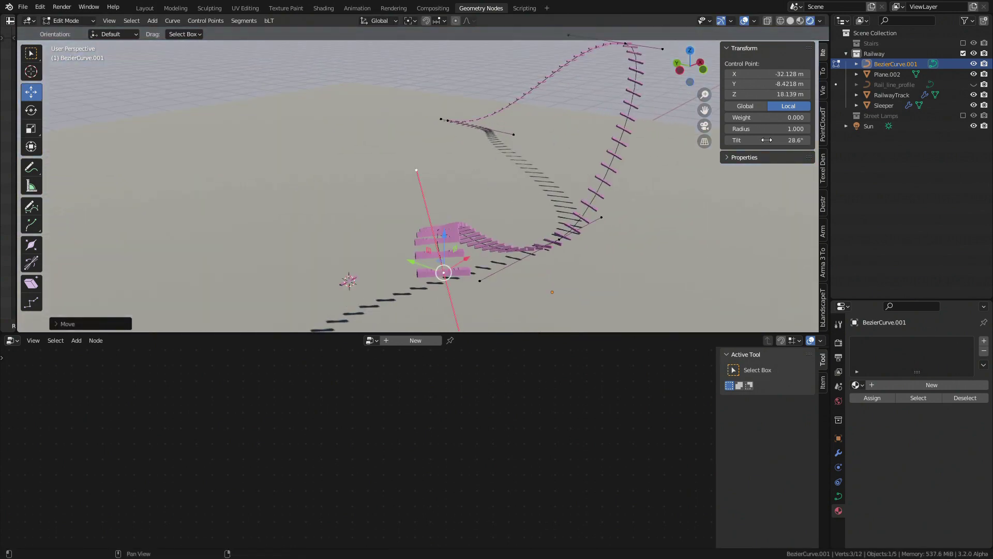
Step: Finish editing the Bezier curve and select the RailwayTrack object in Object Mode
middle_click_drag(646, 186, 518, 156)
middle_click_drag(518, 155, 456, 218, "shift")
left_click(501, 259)
middle_click_drag(502, 259, 362, 269)
middle_click_drag(362, 269, 483, 218, "shift")
key("Tab")
left_click(459, 156)
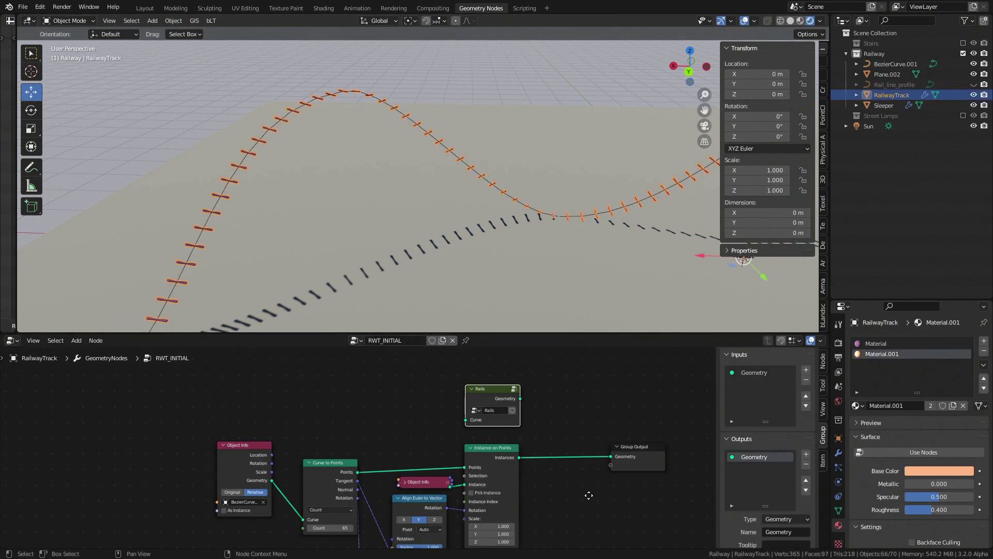
Step: Arrange the Rails group and curve Object Info nodes, and feed the Object Info Geometry into the Rails Curve input
left_click_drag(496, 389, 536, 389)
left_click_drag(271, 483, 273, 450)
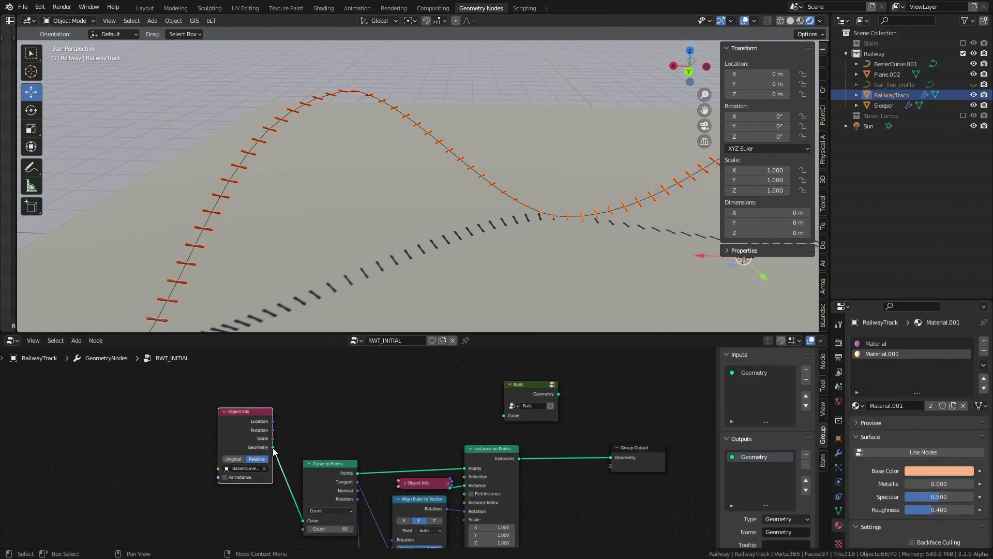
left_click_drag(499, 419, 503, 416)
Step: Add a Join Geometry node before the Group Output that combines the Rails geometry with the sleeper instances
left_click_drag(528, 389, 655, 443)
type("join")
key("Return")
left_click_drag(581, 414, 596, 422)
left_click_drag(519, 459, 563, 438)
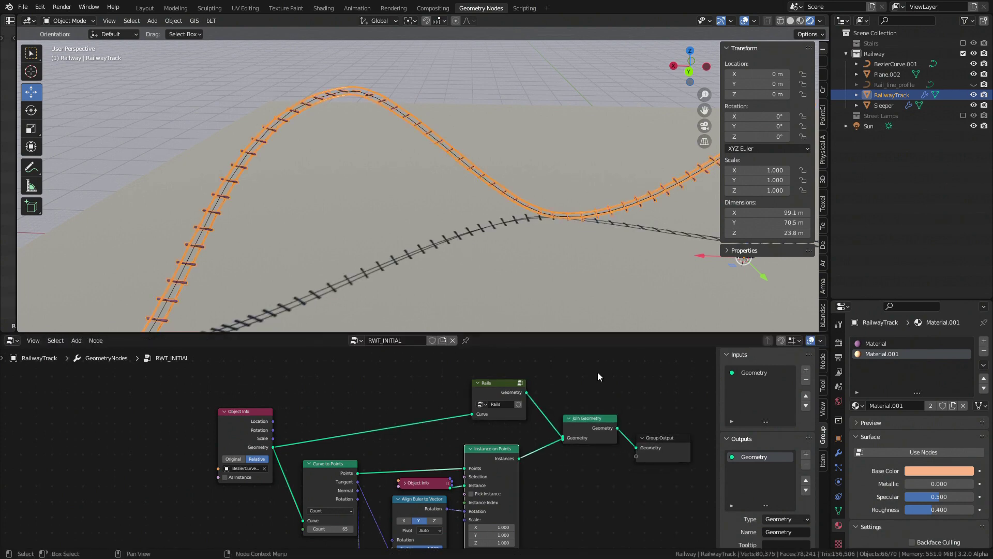
Step: Connect the Curve to Points Rotation to the Rotation input of the Align Euler to Vector node
key("shift+grave")
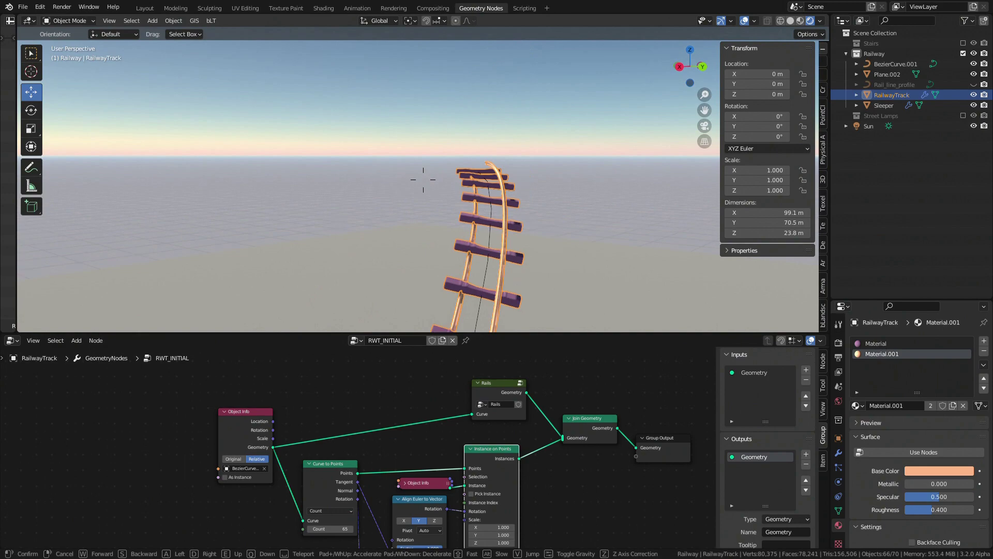
key("w")
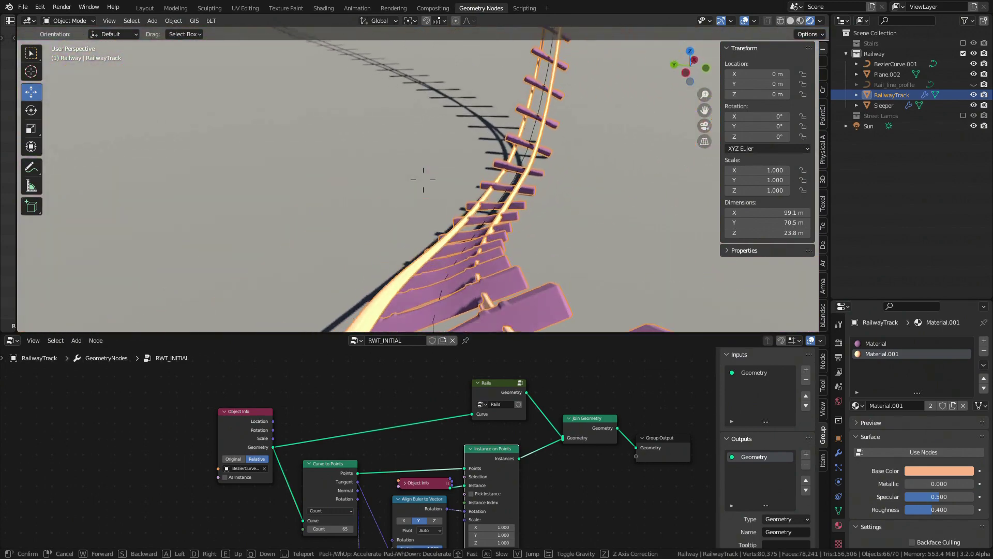
key("w")
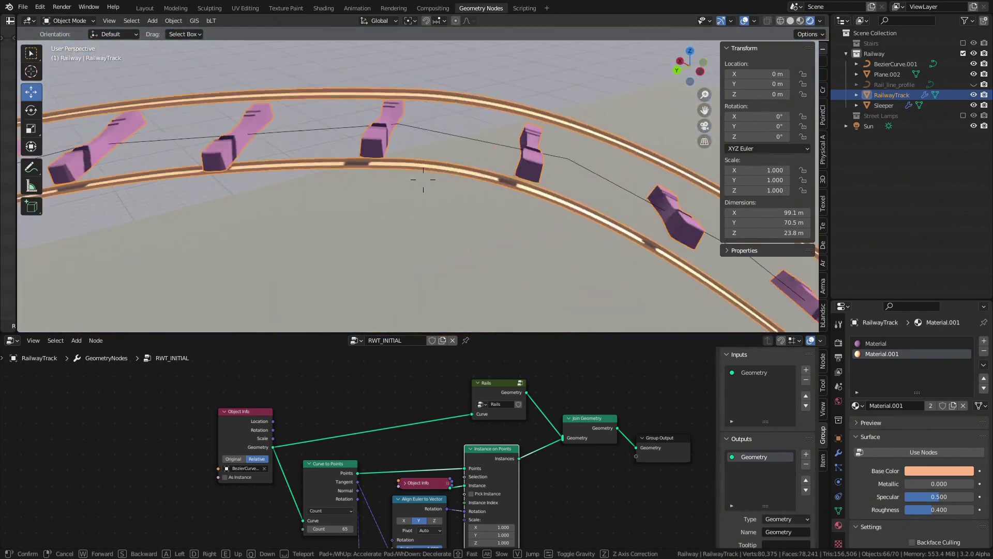
left_click(424, 182)
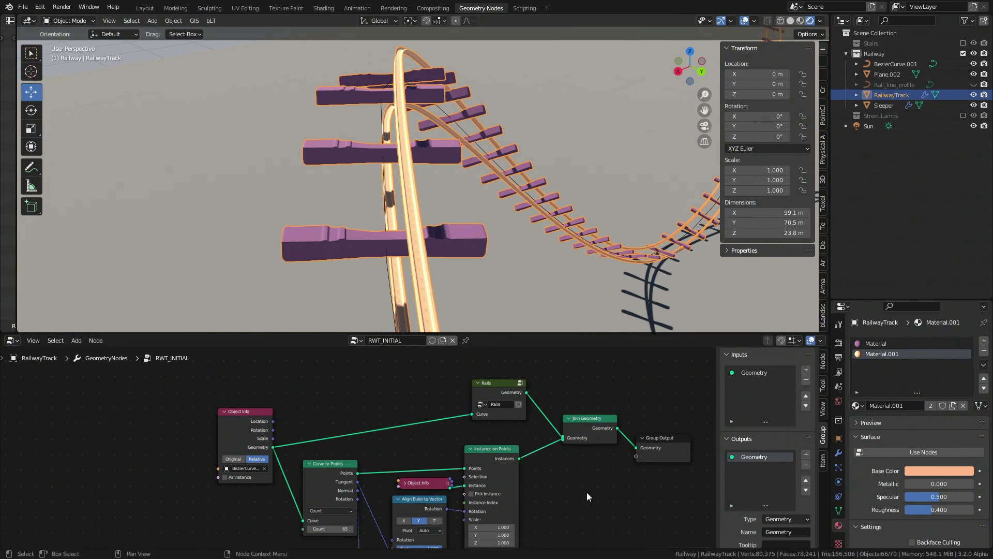
middle_click_drag(586, 492, 590, 442)
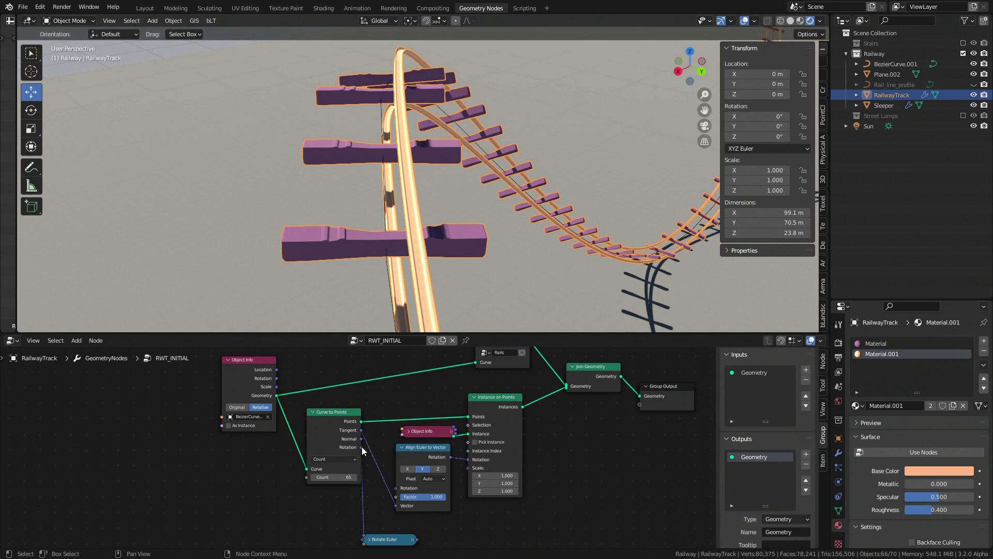
left_click_drag(361, 447, 395, 488)
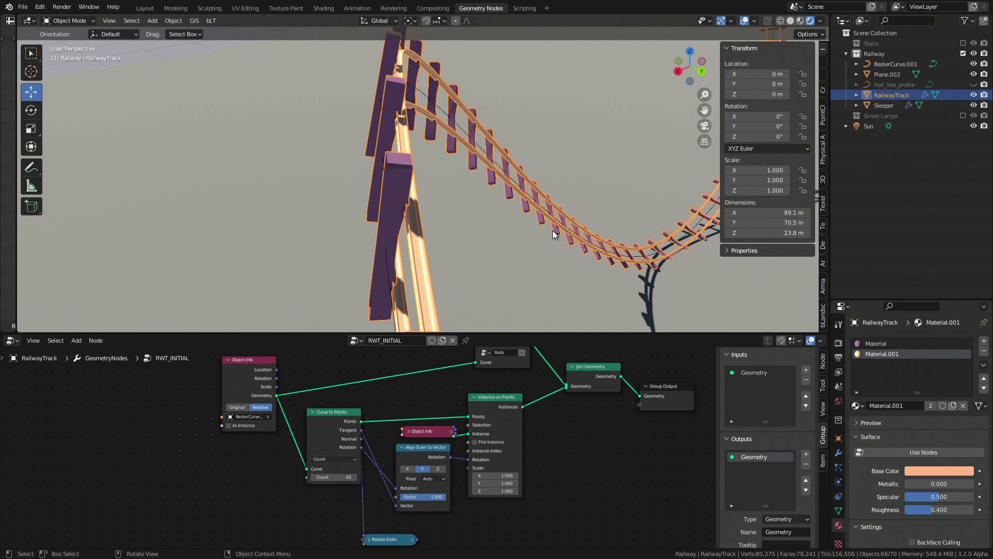
Step: Fly close along the raised track section to examine the sleepers' orientation relative to the rails
key("shift+grave")
key("d")
key("w")
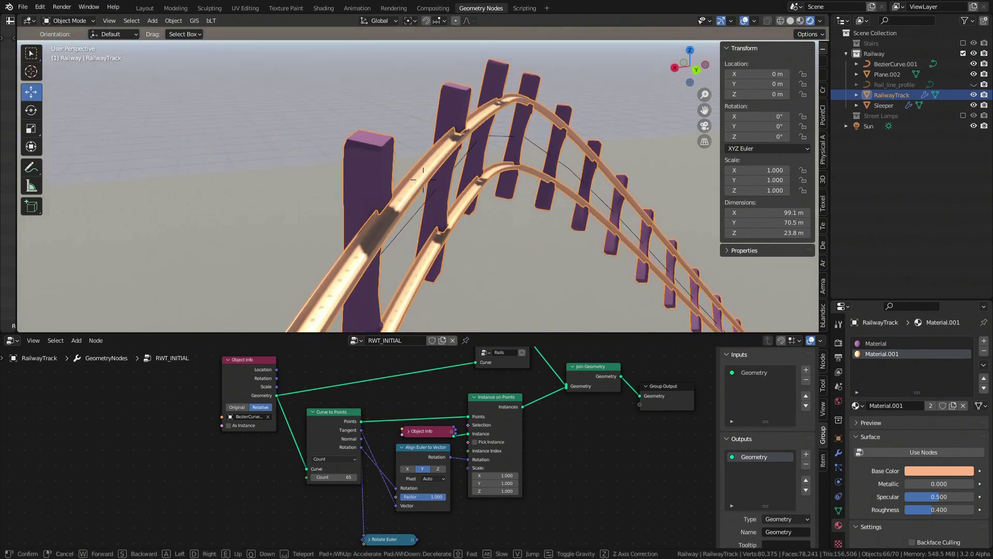
key("q")
key("w")
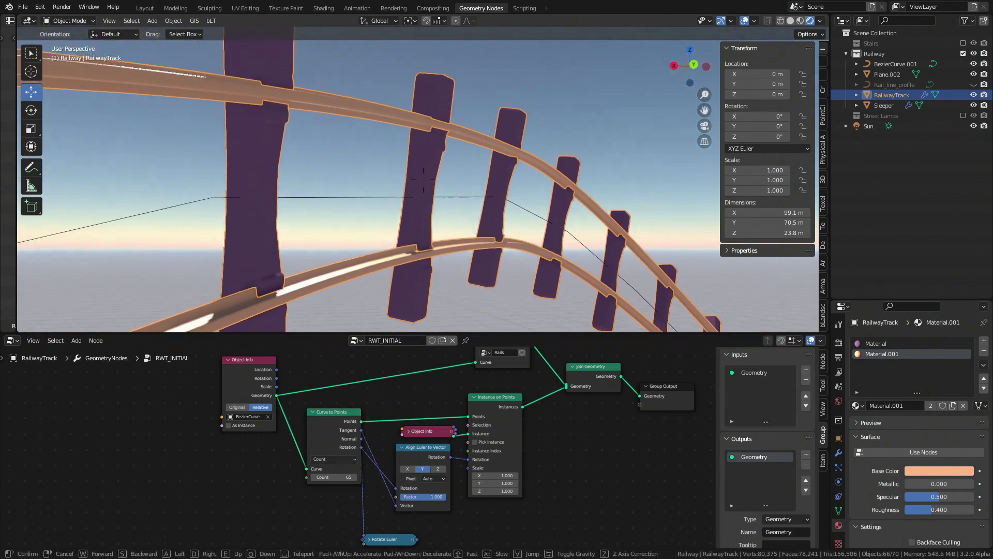
left_click(423, 180)
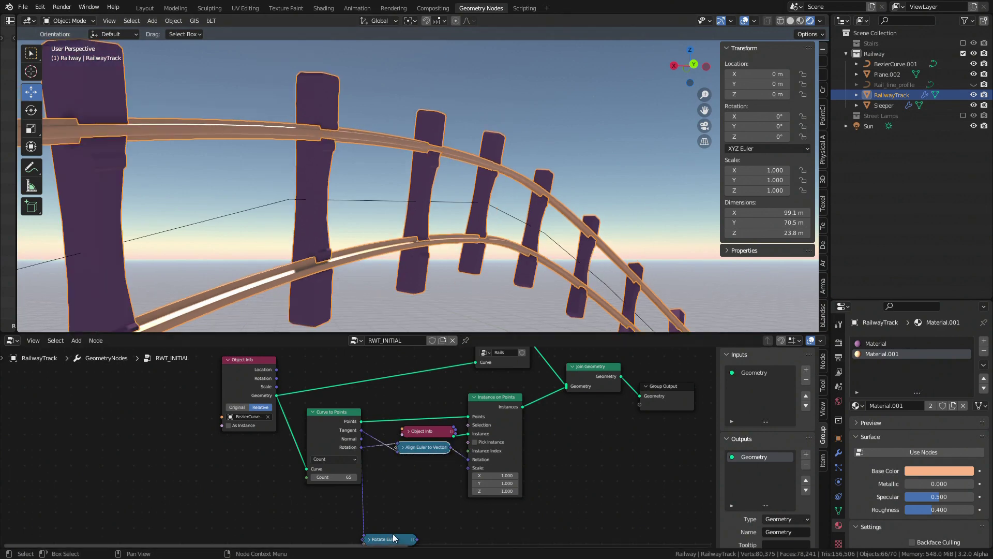
Step: Place the expanded Rotate Euler node below Align Euler to Vector, link it to Instance on Points Rotation, and switch it to Euler
left_click_drag(393, 536, 408, 467)
left_click(387, 495)
scroll(436, 489, "down", 1)
middle_click_drag(521, 496, 571, 470)
scroll(509, 462, "up", 2)
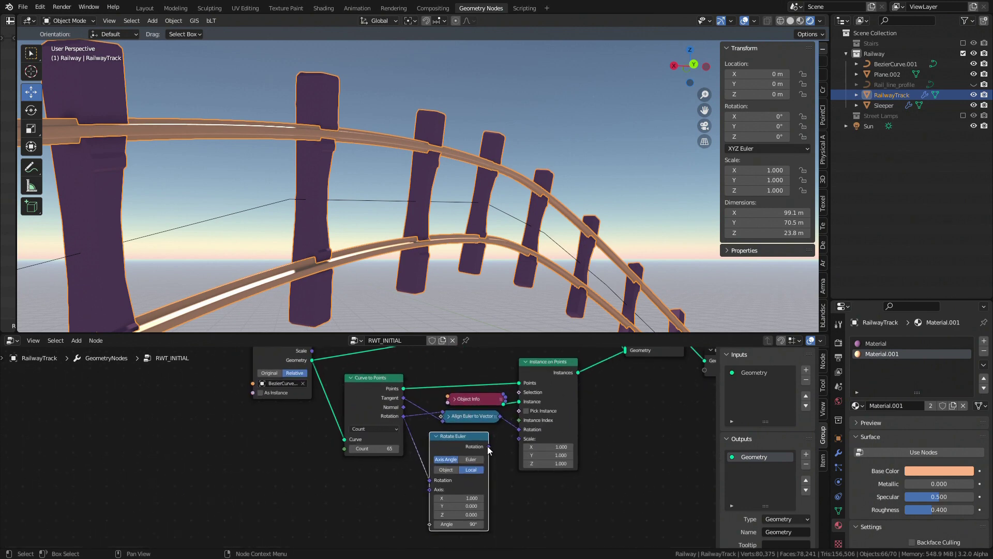
left_click_drag(518, 432, 518, 430)
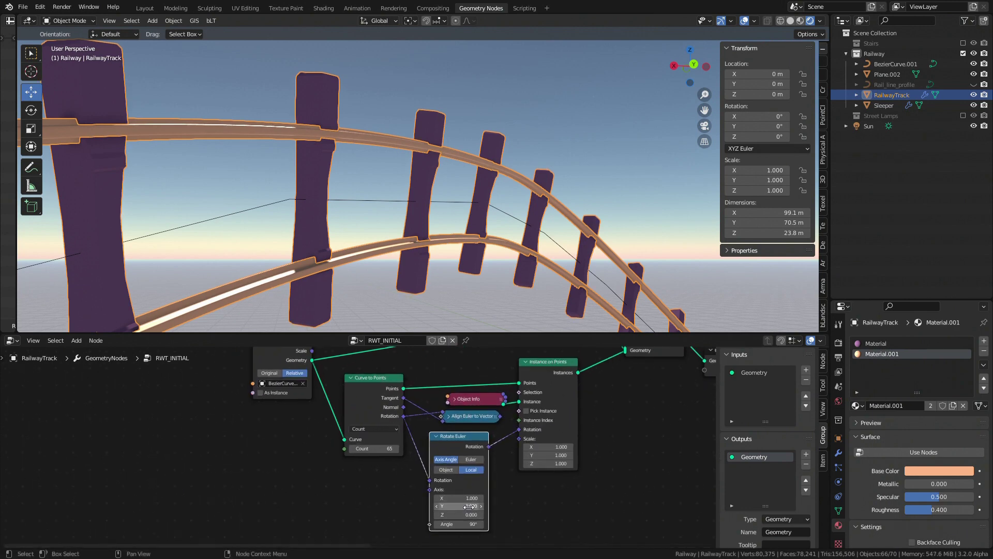
left_click(478, 458)
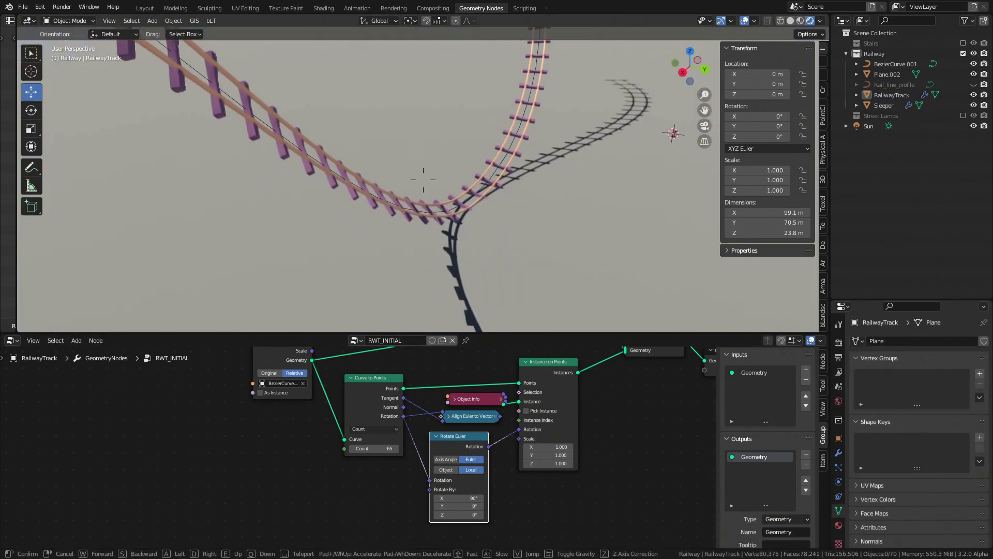
Step: Fly close along the raised track and its bends to examine how the sleepers sit and rotate under the rails
key("w")
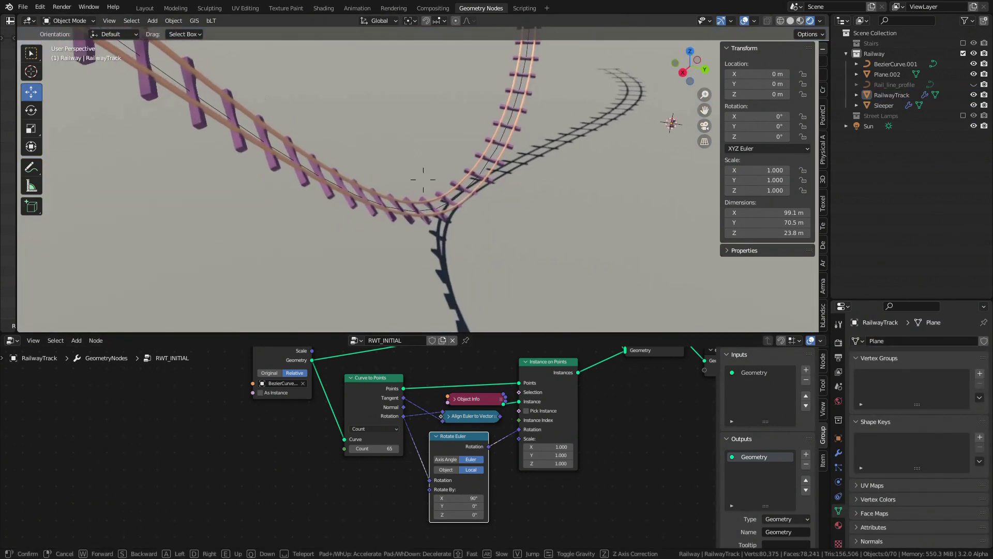
key("w")
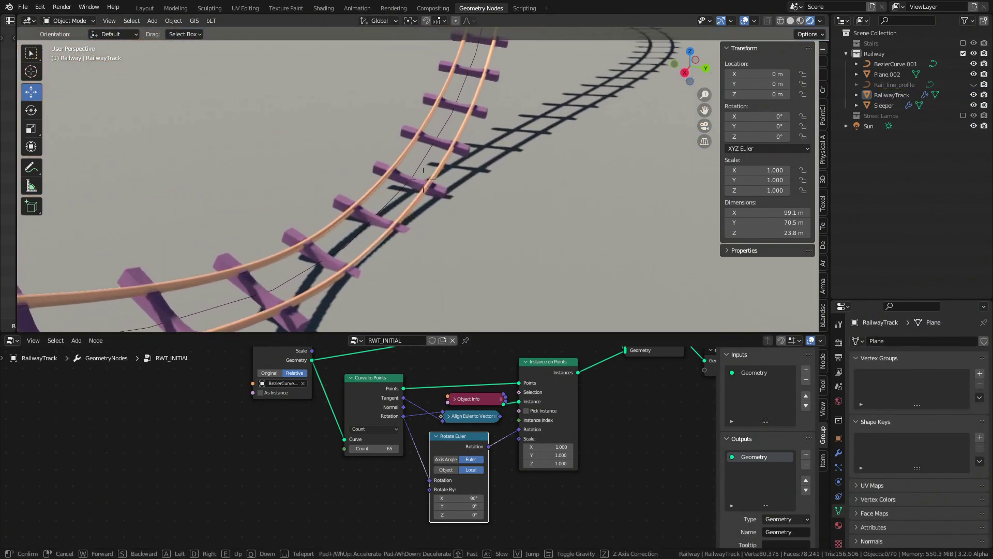
key("w")
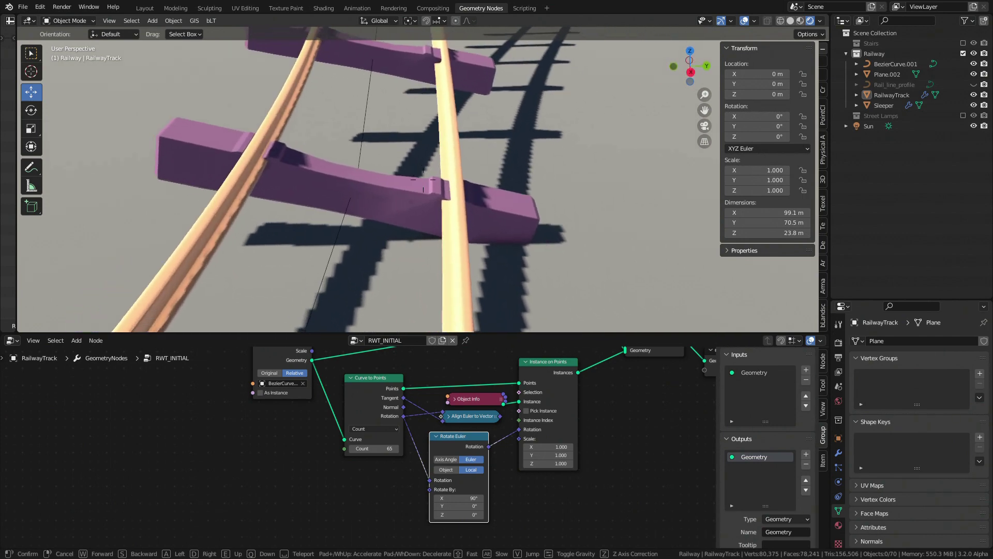
key("s")
left_click(484, 172)
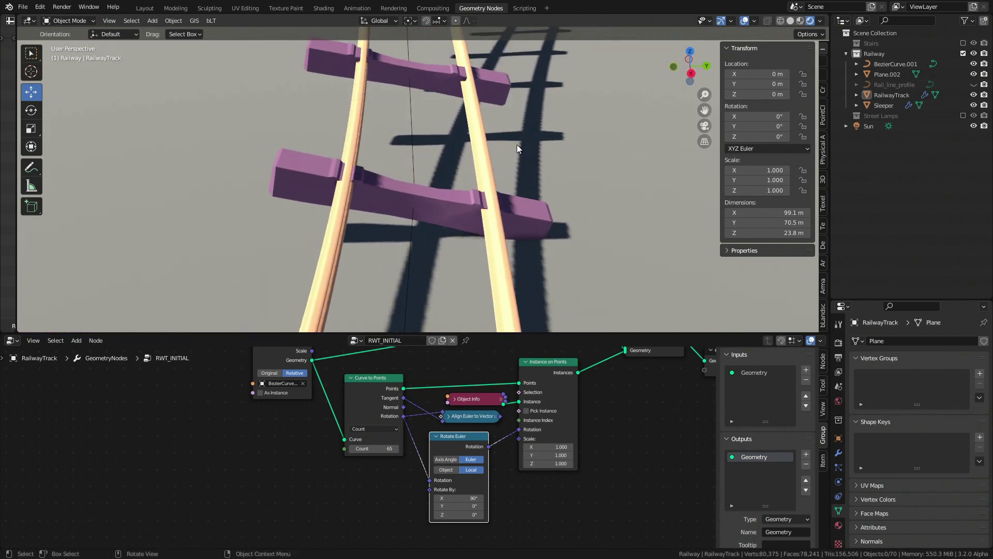
key("shift+grave")
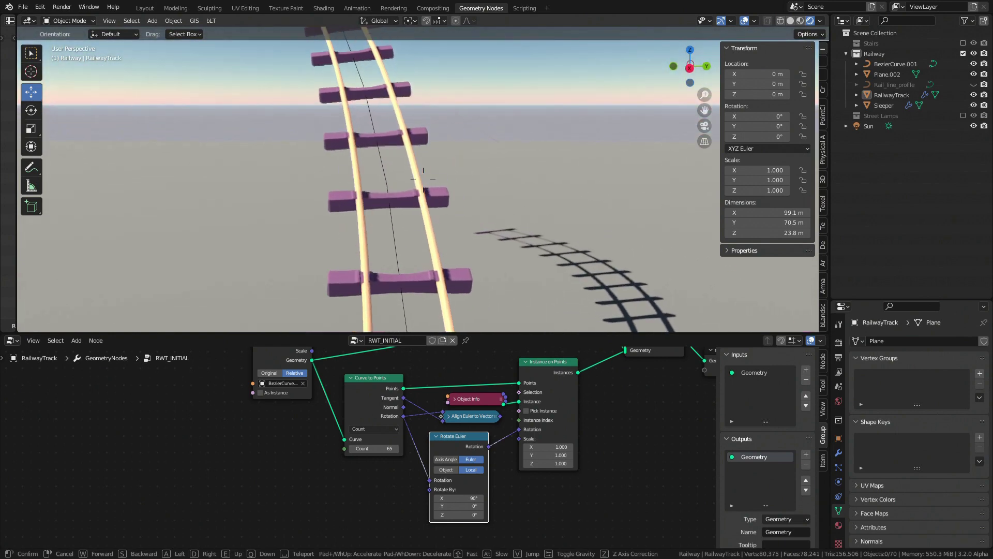
key("w")
left_click(454, 183)
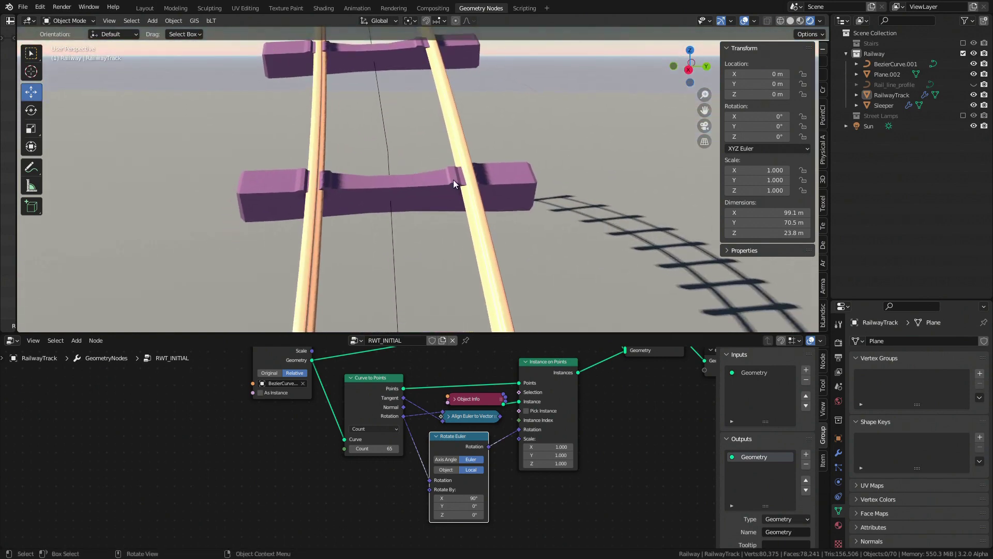
key("shift+grave")
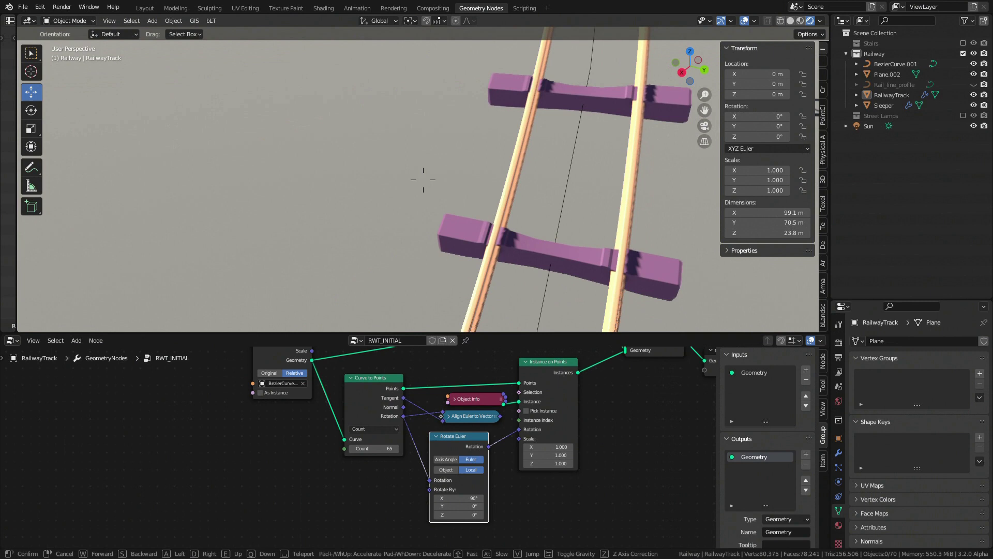
key("s")
key("a")
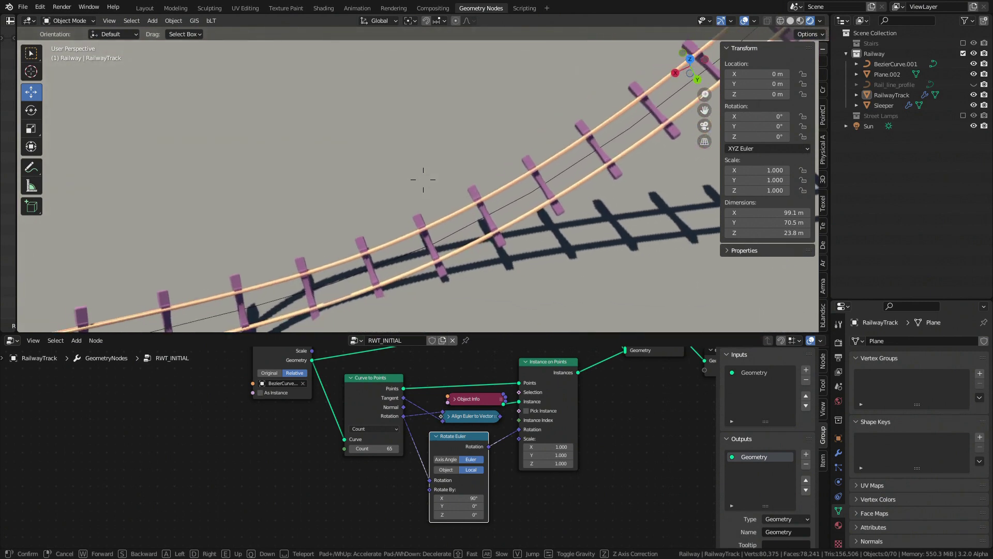
key("w")
key("s")
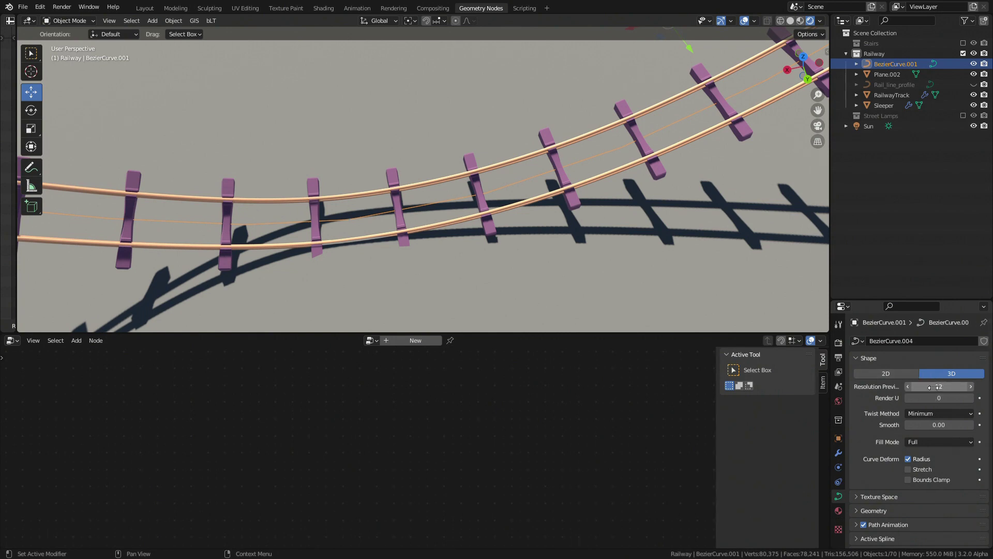
Step: Set the preview resolution of BezierCurve.001 to 4
mouse_move(938, 386)
left_mouse_down()
mouse_move(908, 386)
mouse_move(927, 386)
left_mouse_up()
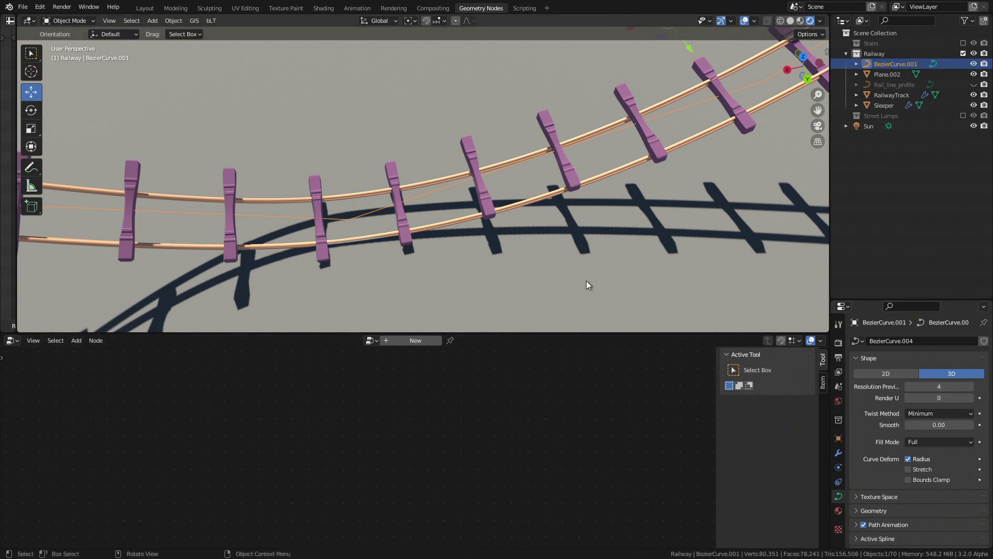
Step: Insert the Set Spline Resolution node between RailwayTrack's curve Object Info and Curve to Points, rearrange the neighbouring nodes, and raise its Resolution
left_click(567, 168)
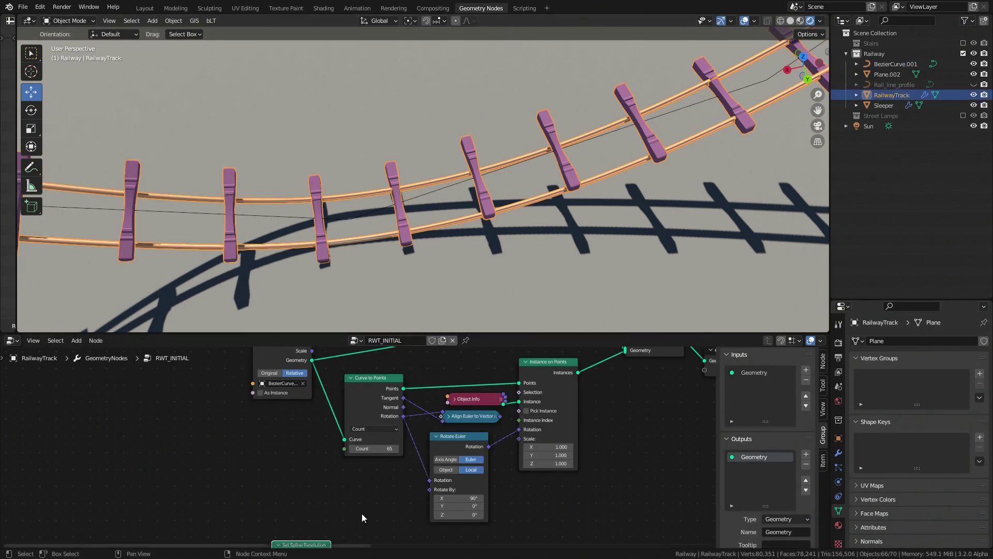
left_click_drag(305, 547, 336, 421)
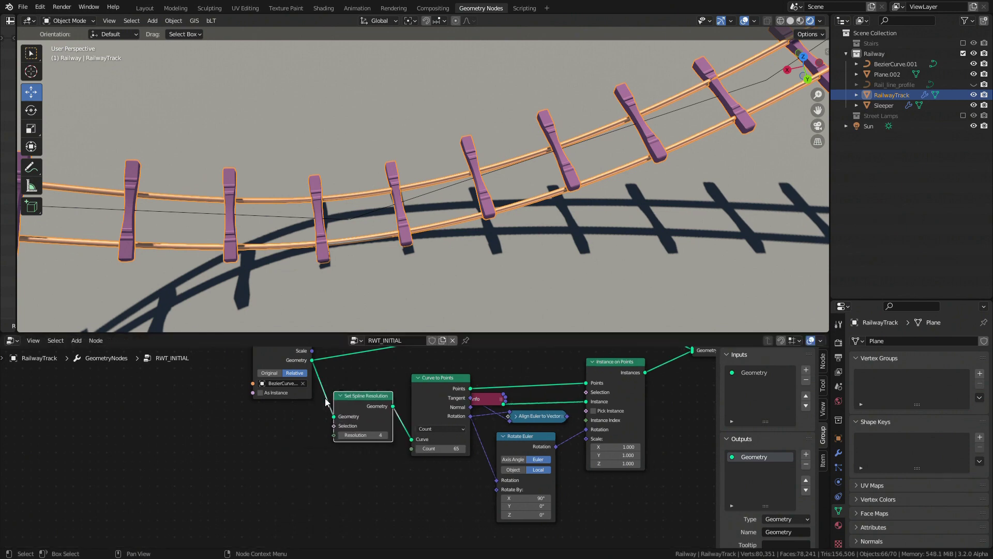
left_click_drag(460, 388, 400, 417)
left_click_drag(272, 367, 230, 375)
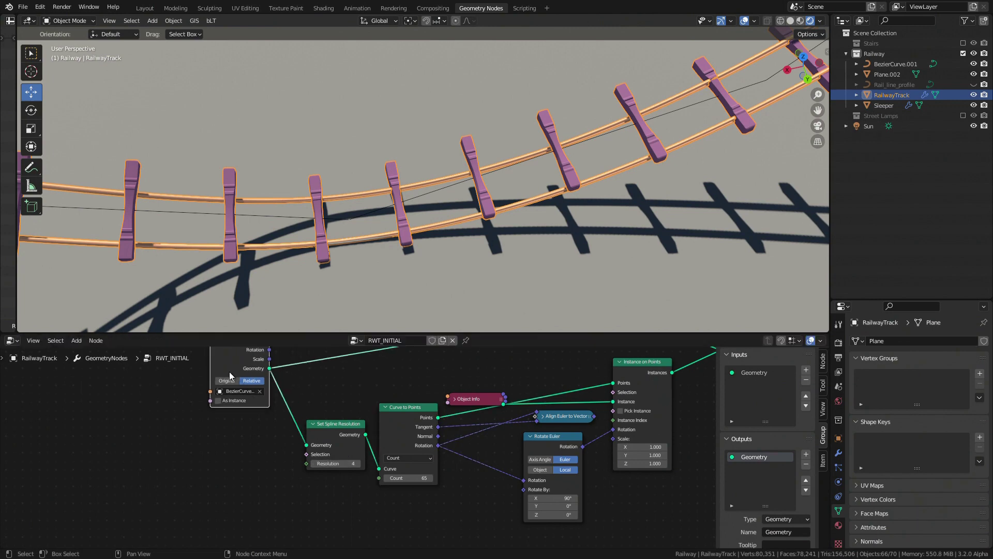
left_click_drag(335, 463, 362, 463)
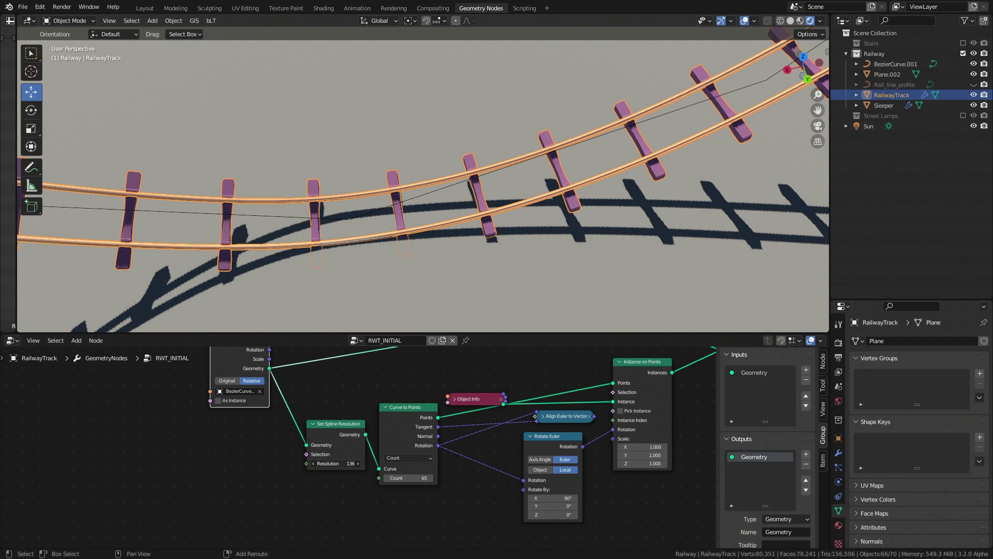
mouse_move(357, 464)
left_mouse_down()
mouse_move(331, 464)
mouse_move(352, 463)
left_mouse_up()
Step: Edit BezierCurve.001 and move the control point at the low bend of the track upwards
left_click(381, 209)
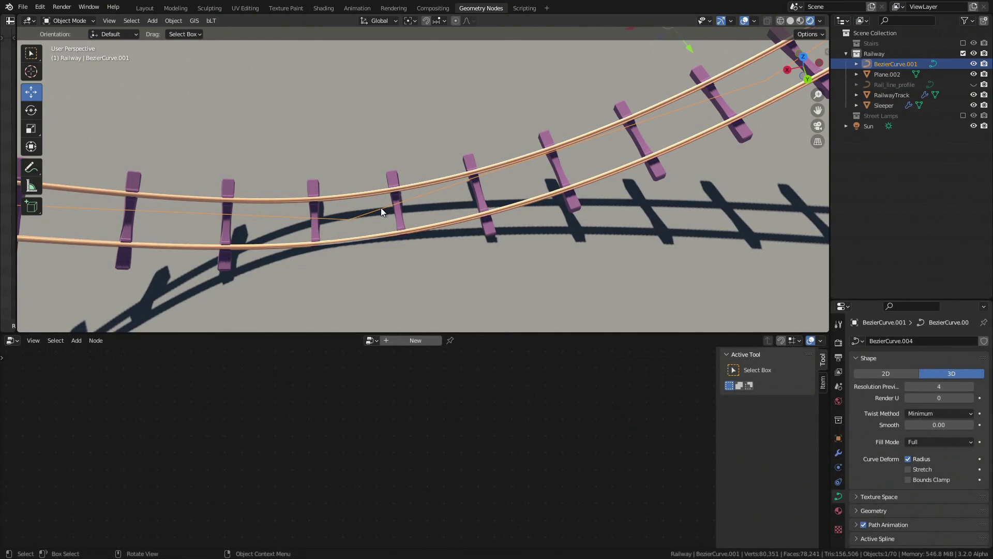
key("Tab")
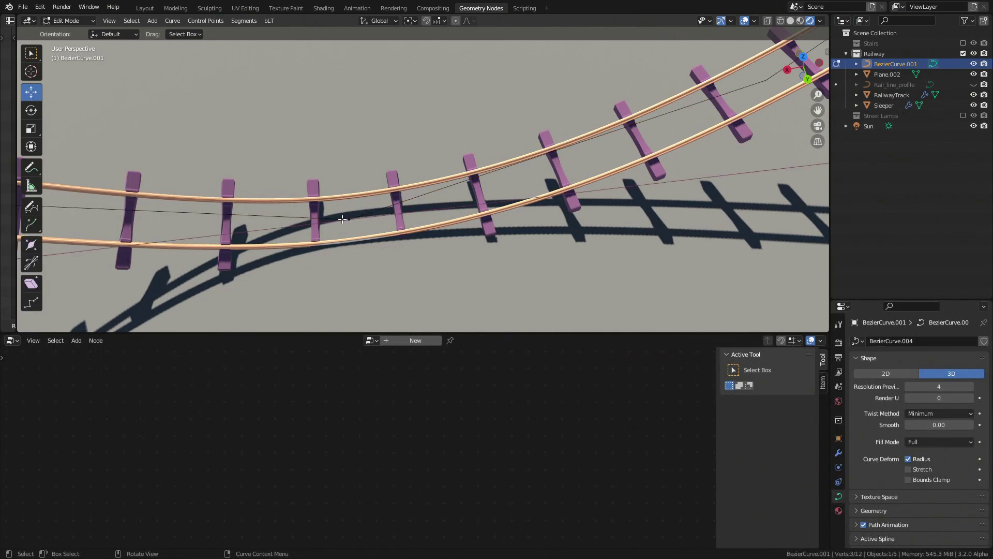
left_click_drag(349, 201, 334, 103)
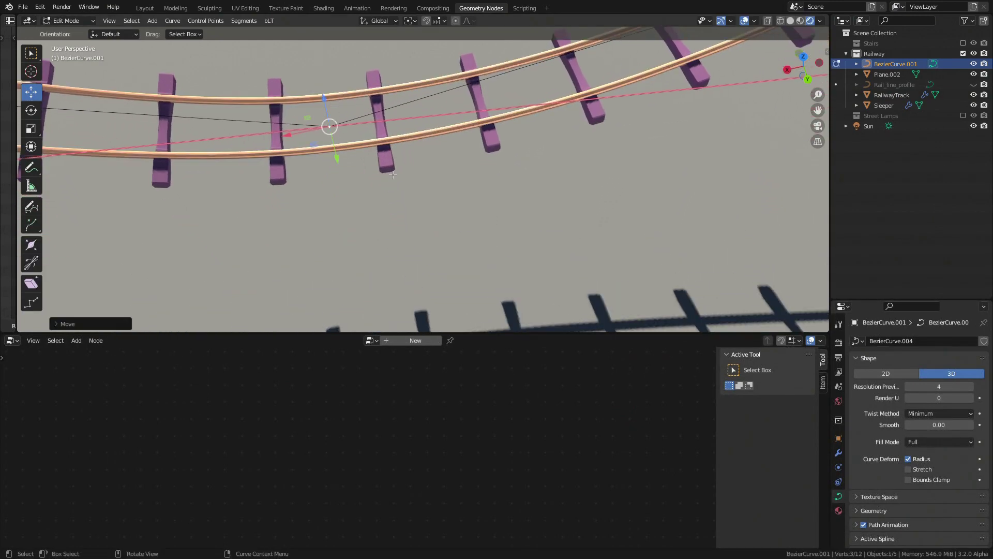
Step: Swing one handle of the raised control point to the opposite side so the track forms a sharp turn
key("shift+grave")
key("a")
key("w")
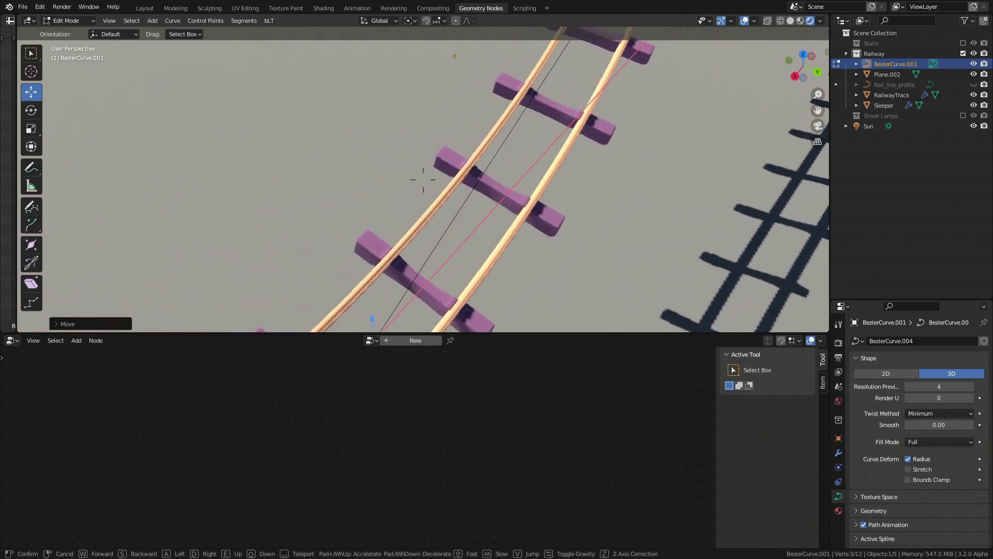
key("s")
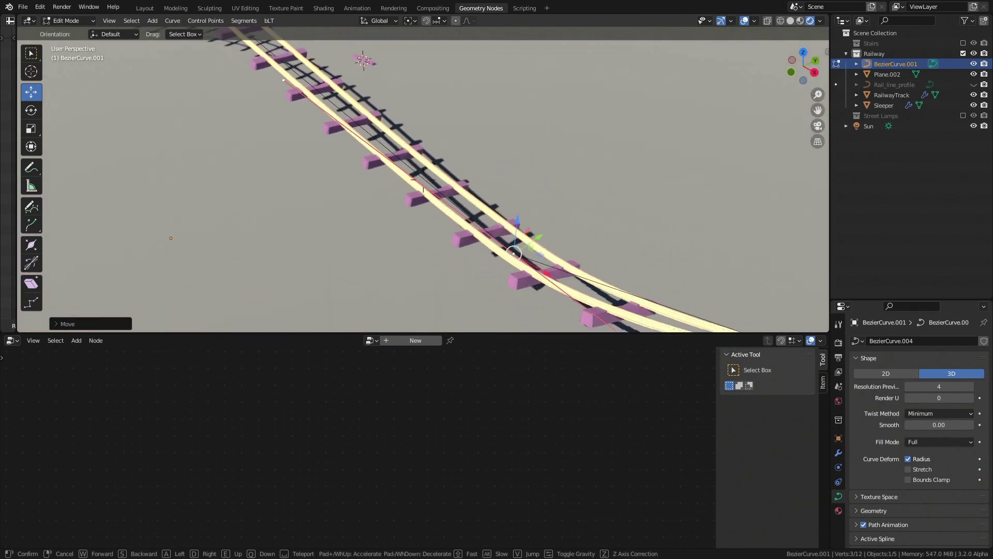
left_click(268, 129)
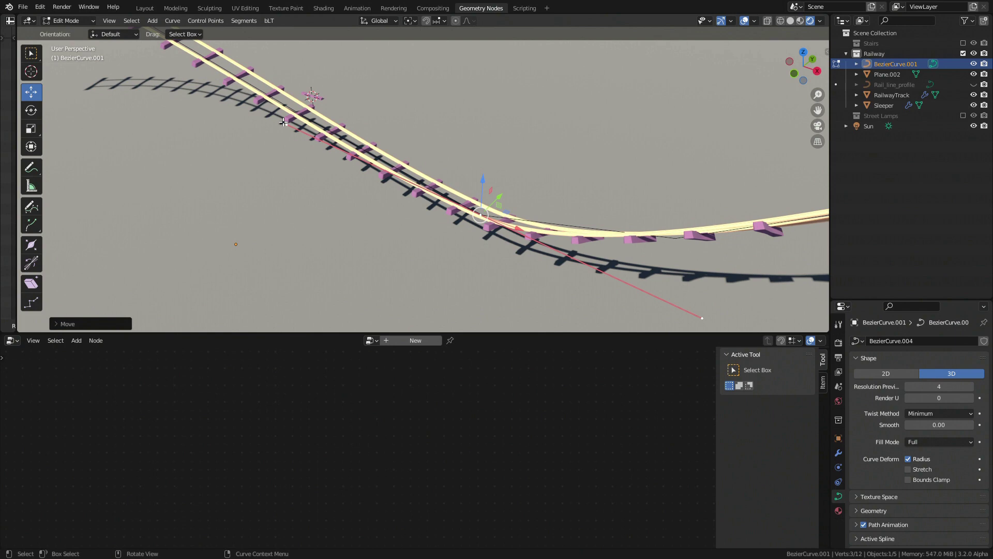
key("g")
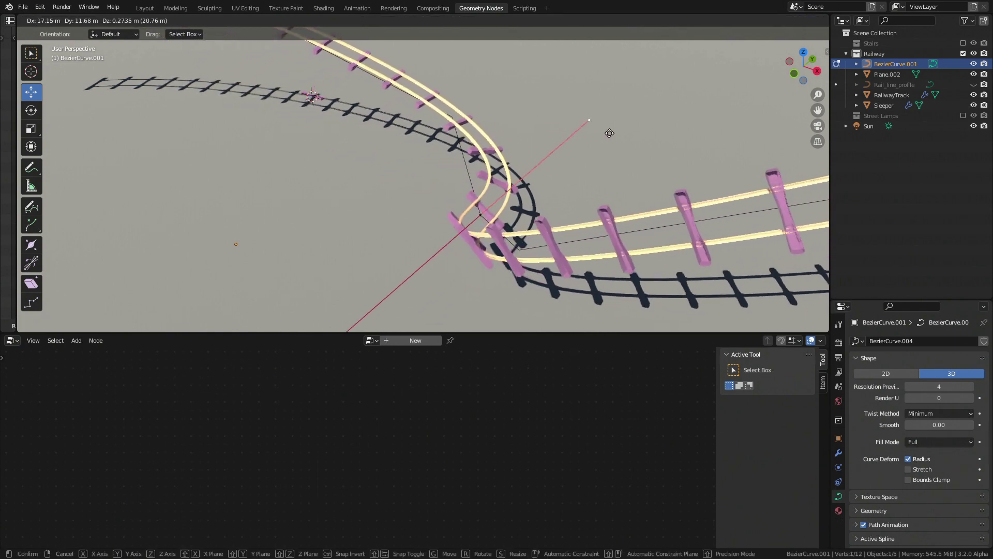
left_click(622, 176)
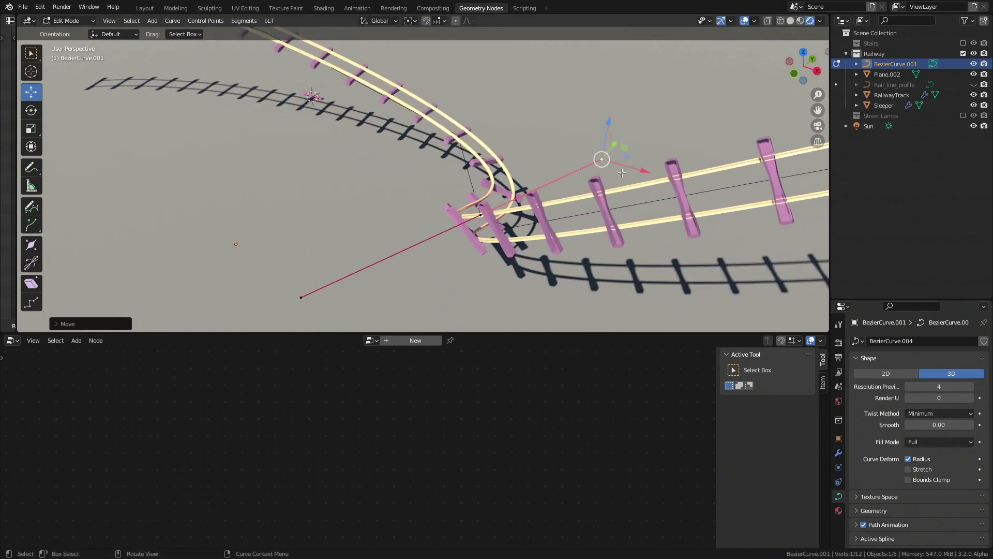
Step: Fly around and beneath the sharp turn to examine the alignment of sleepers and rails
key("shift+grave")
key("w")
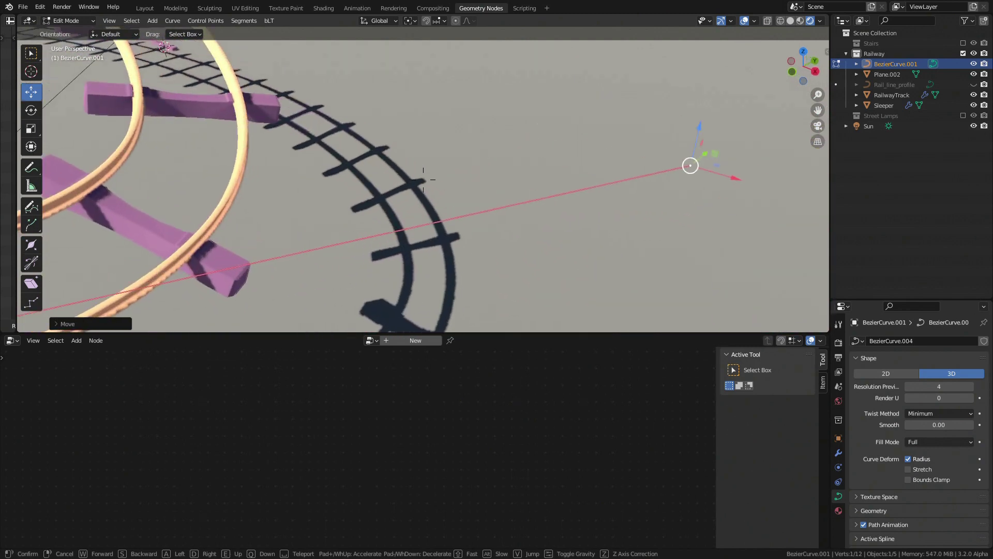
key("w")
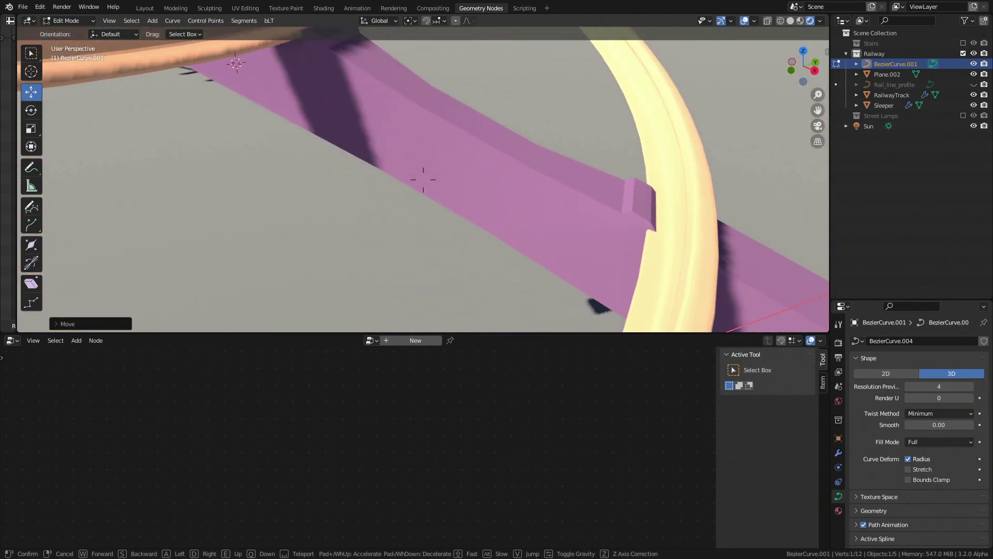
key("s")
key("q")
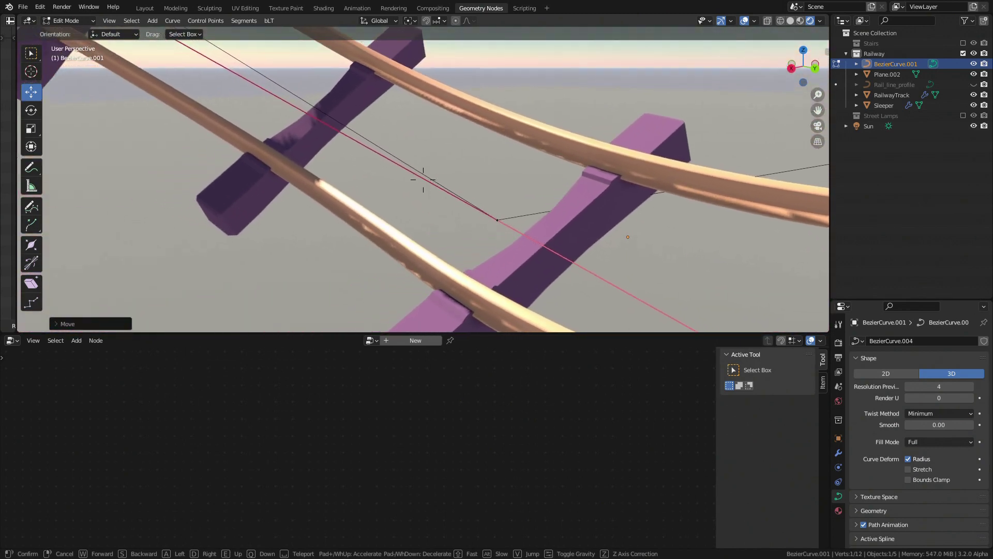
key("w")
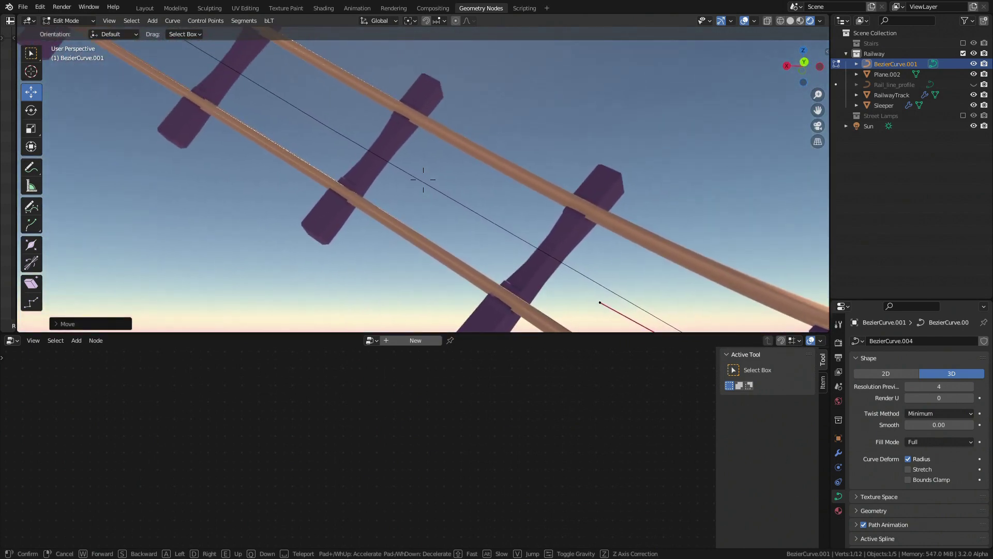
key("w")
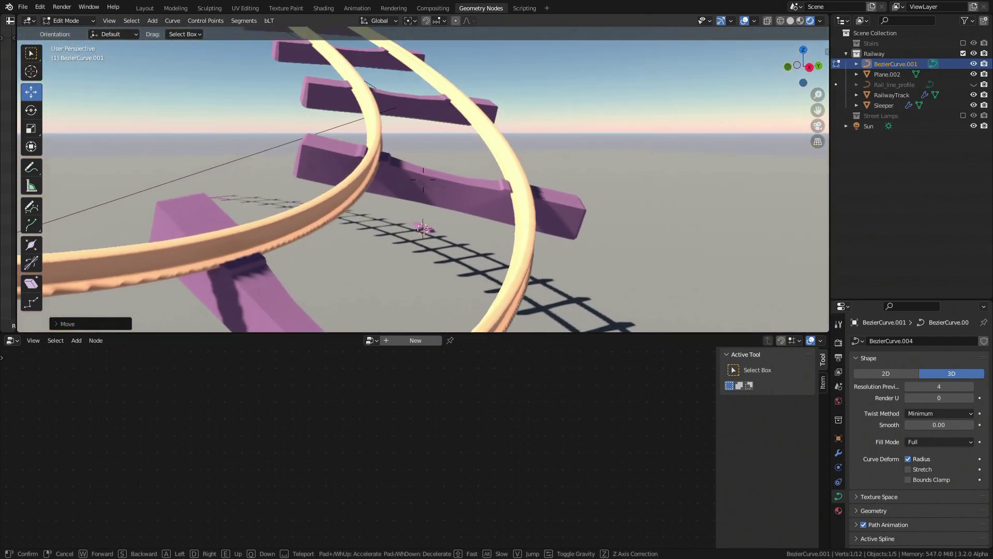
key("s")
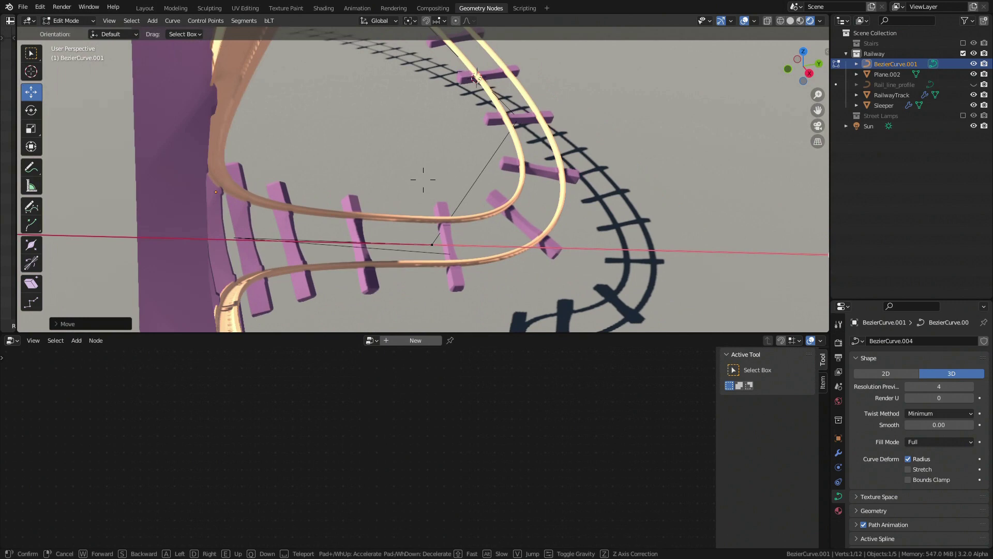
key("s")
left_click(424, 178)
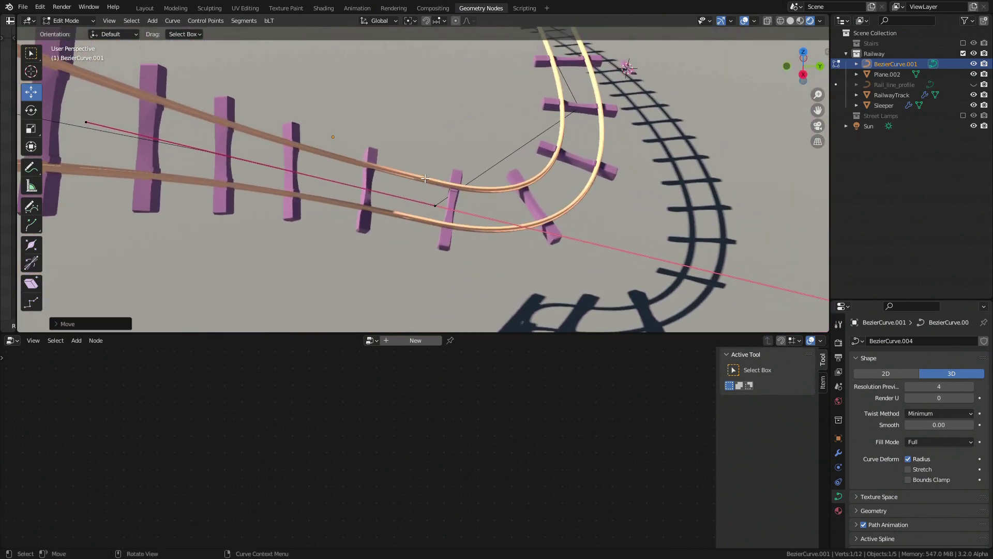
Step: Set the Tilt of the control point at the sharp turn to 117°
left_click(827, 53)
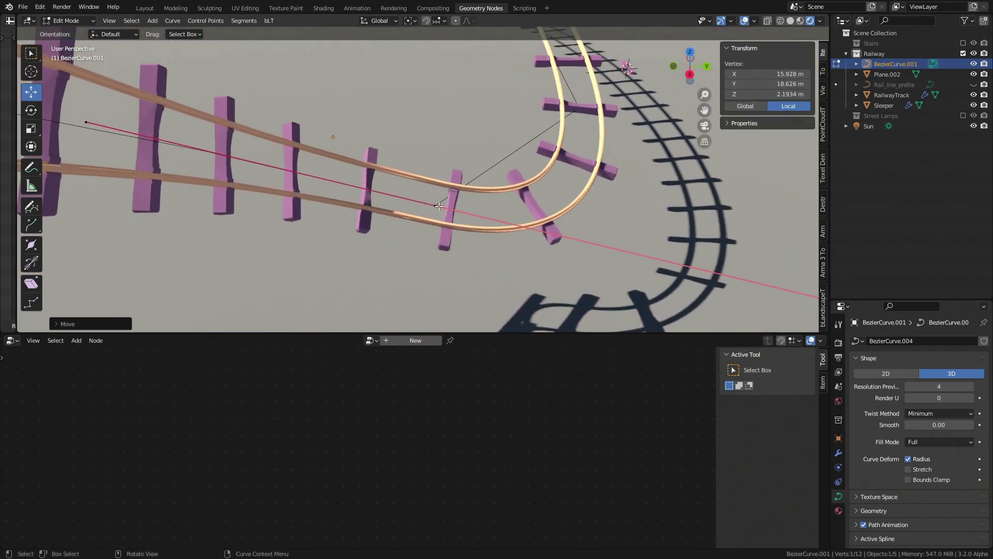
left_click(437, 206)
left_click_drag(783, 140, 805, 140)
Step: Fly around the tilted sharp turn of the railway to examine how sleepers and rails follow the tilt
key("shift+grave")
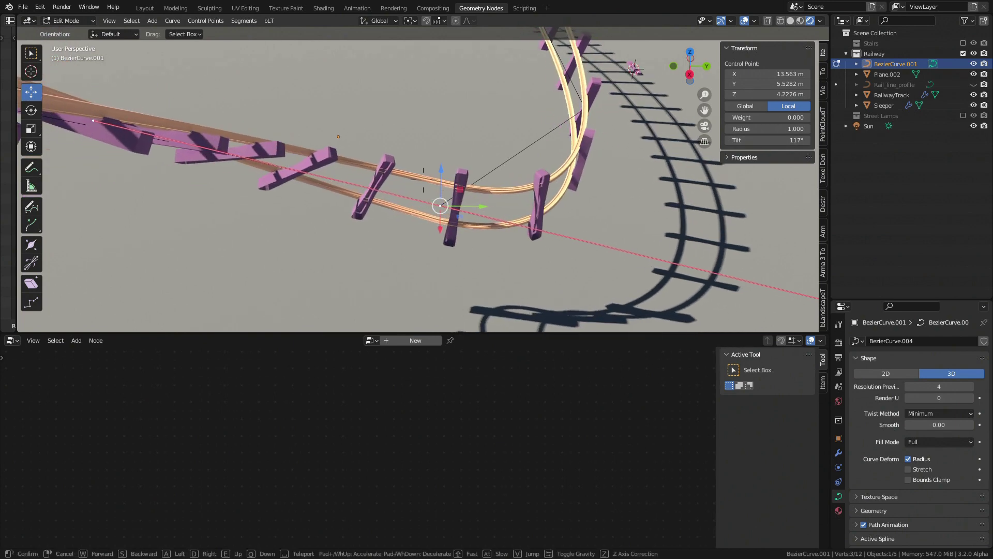
key("a")
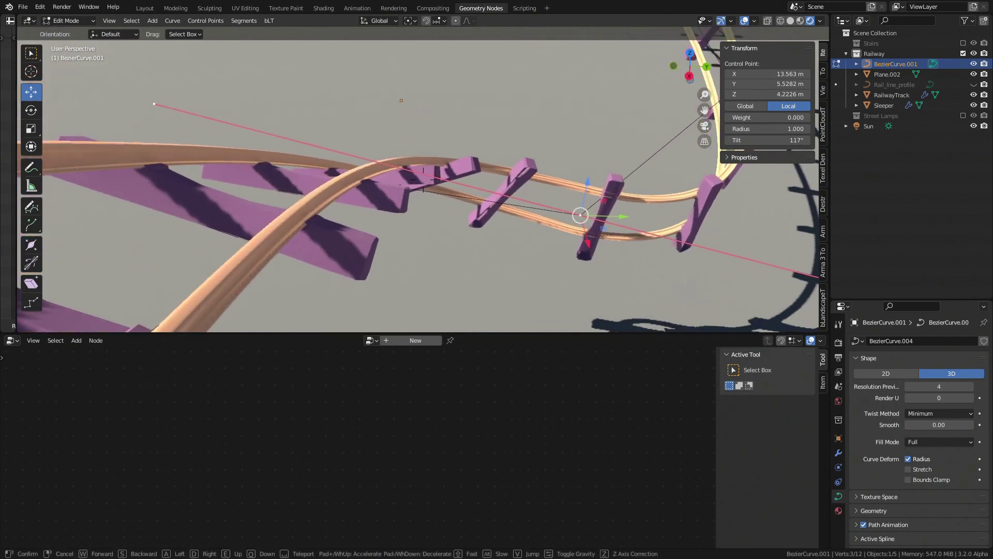
key("w")
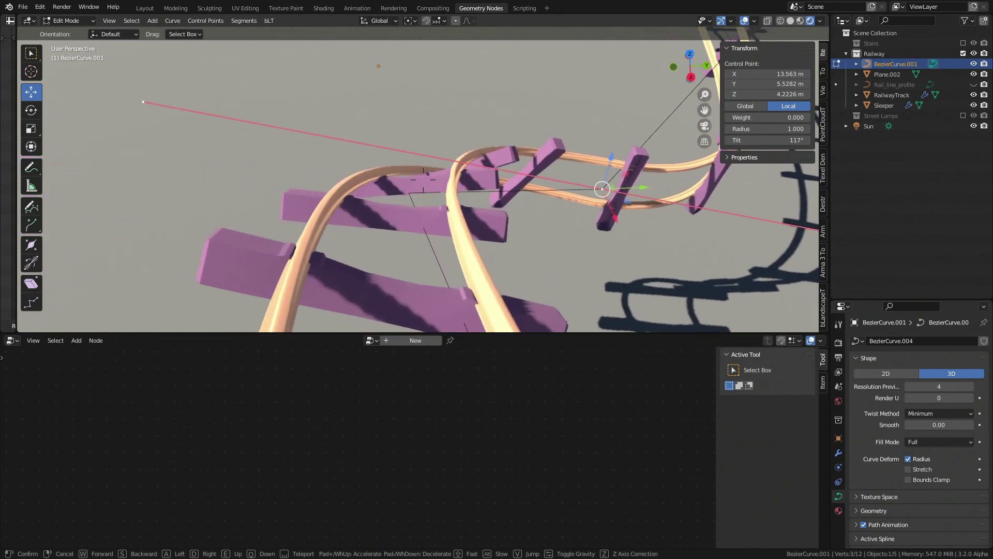
key("a")
key("a")
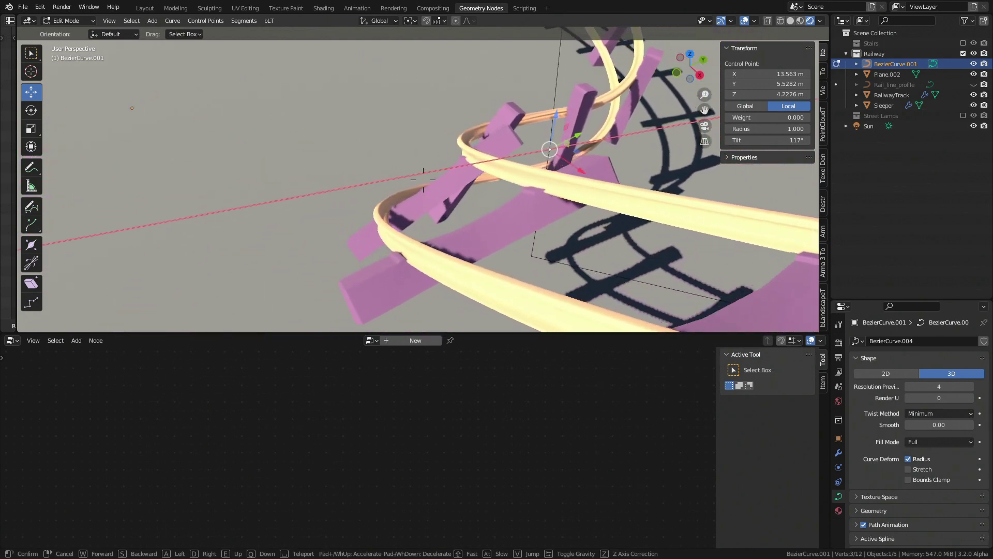
key("a")
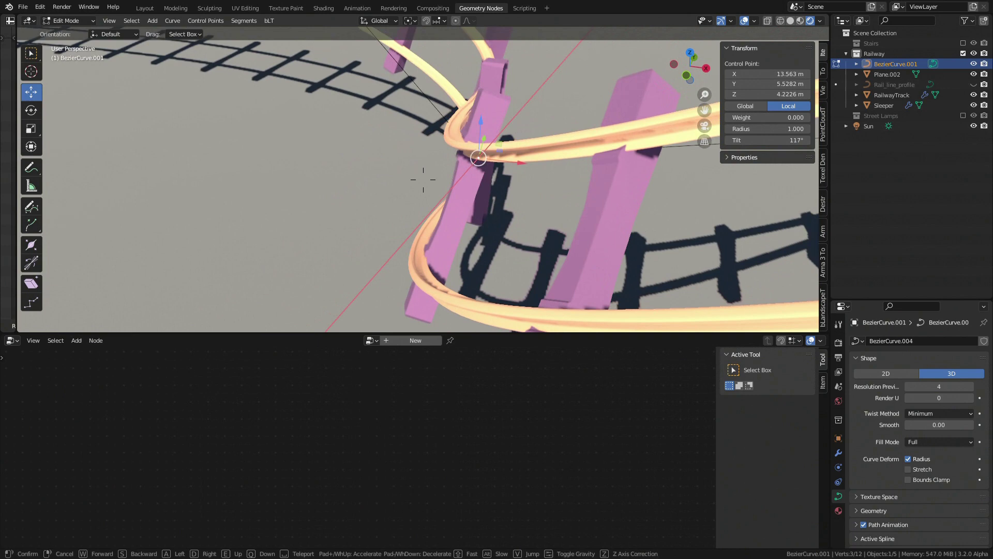
key("w")
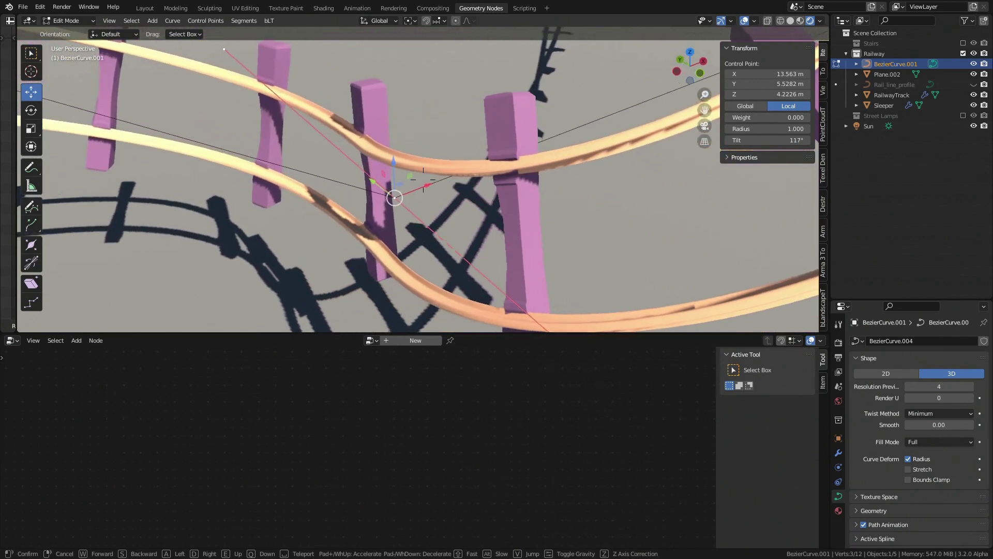
key("w")
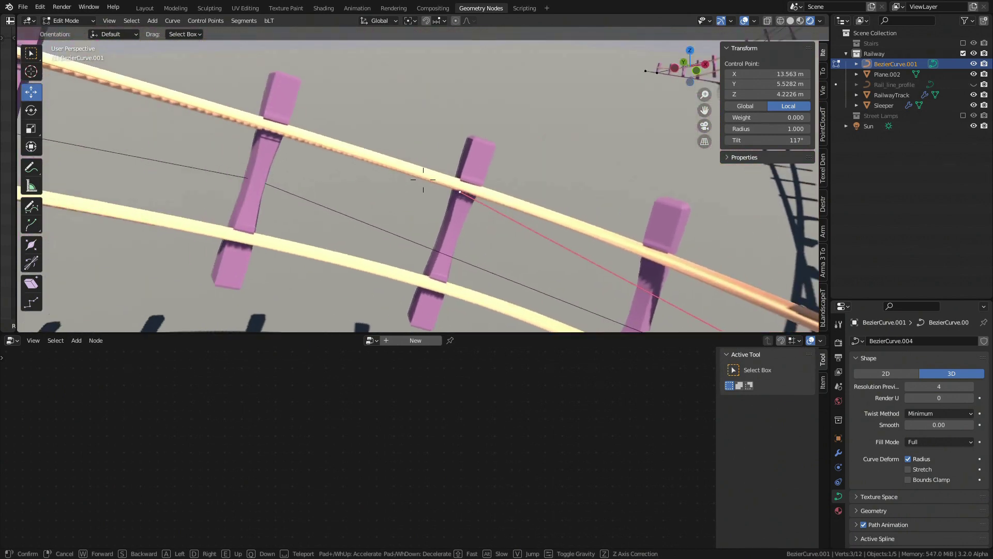
key("w")
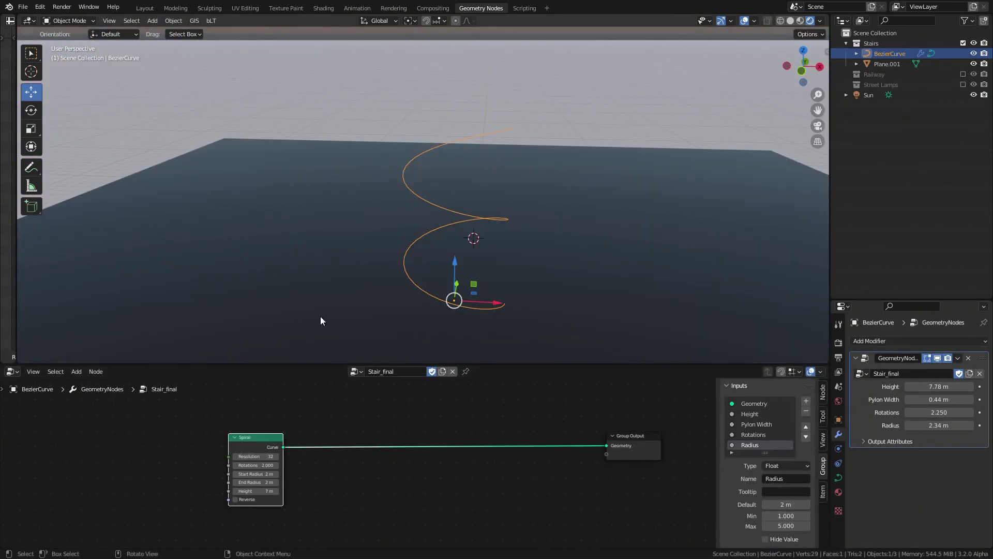
Step: Fly around the spiral staircase from above and below to examine the orientation of its steps
middle_click_drag(404, 192, 310, 184)
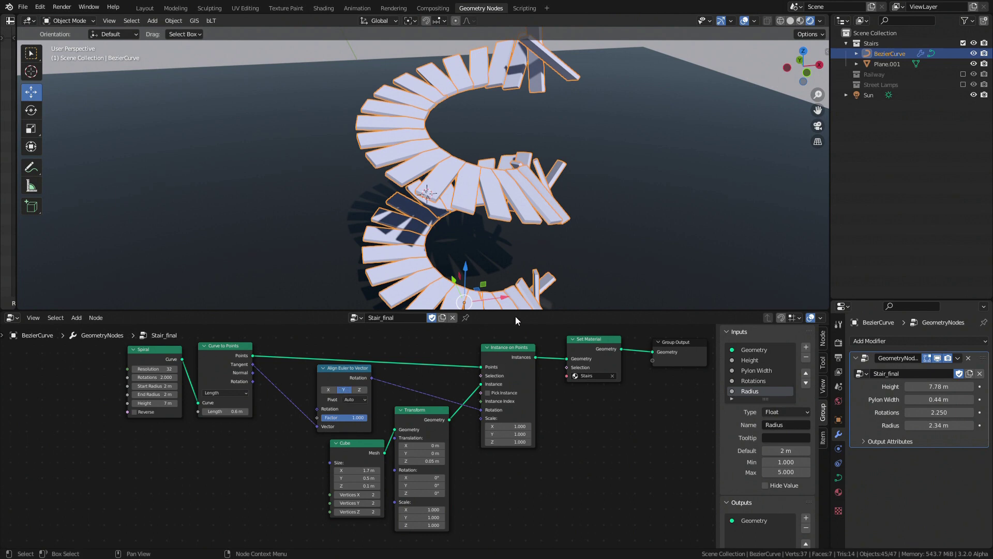
left_click_drag(518, 309, 518, 339)
key("shift+grave")
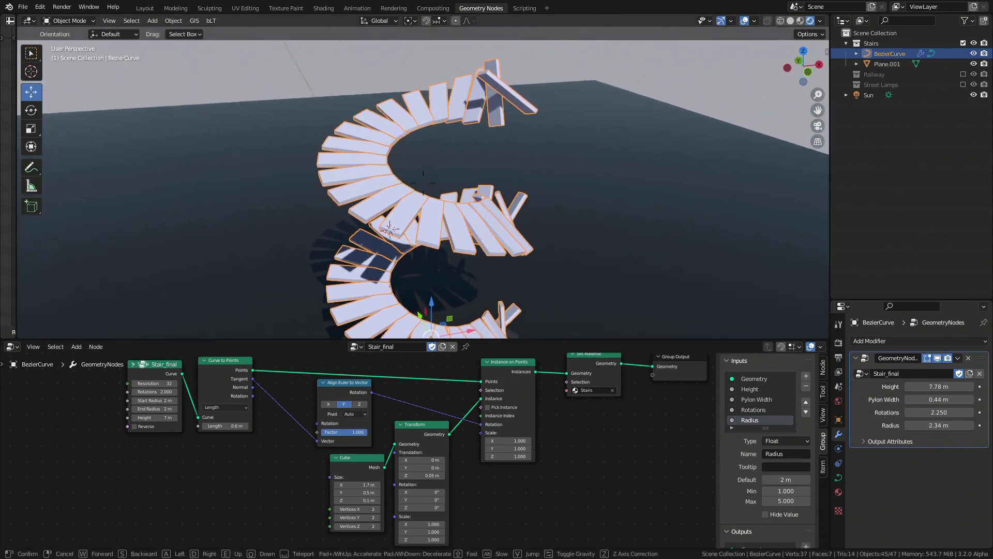
key("w")
key("q")
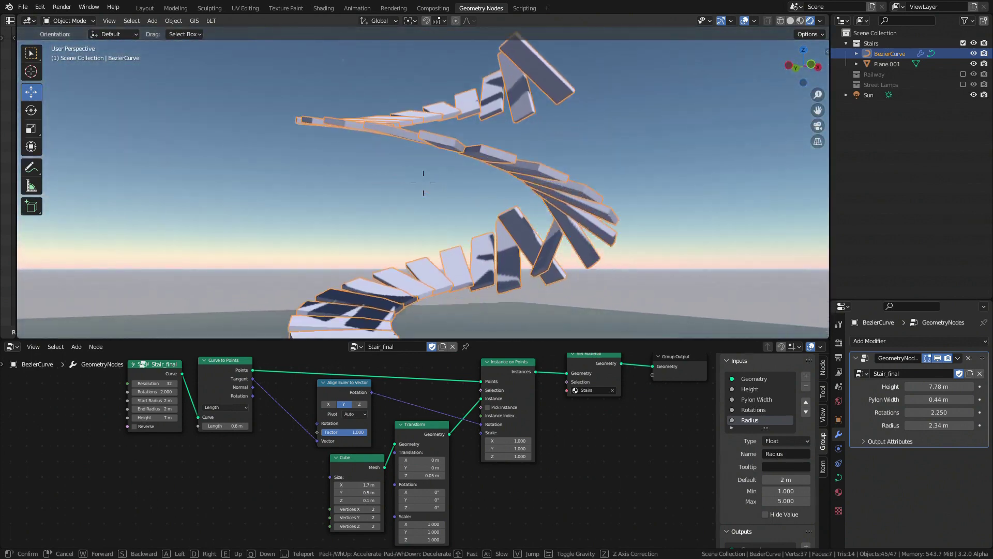
key("e")
key("s")
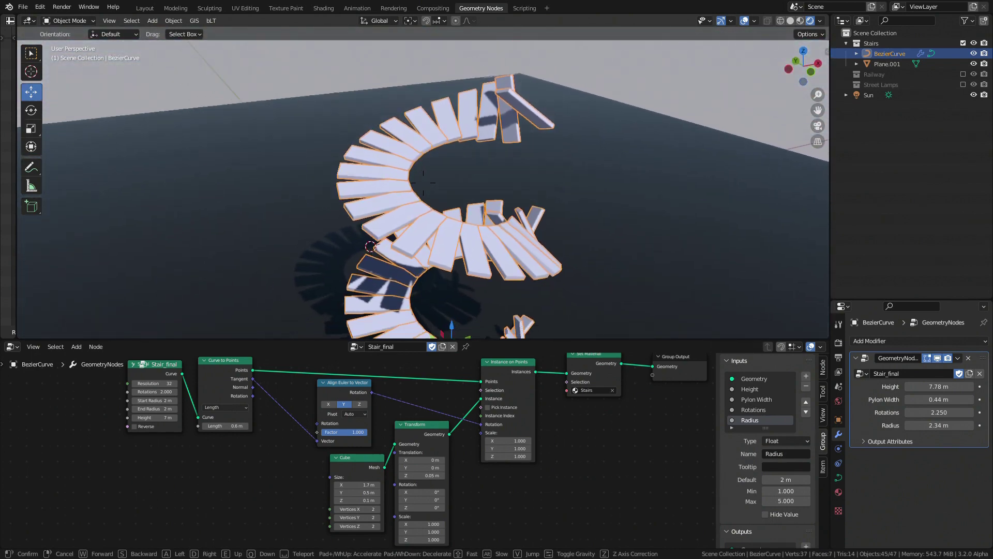
key("w")
Step: Insert a vector Multiply node of 1, 1, 0 between the Tangent output and Align Euler to Vector, and inspect the stair steps from several sides
left_click_drag(256, 445, 277, 395)
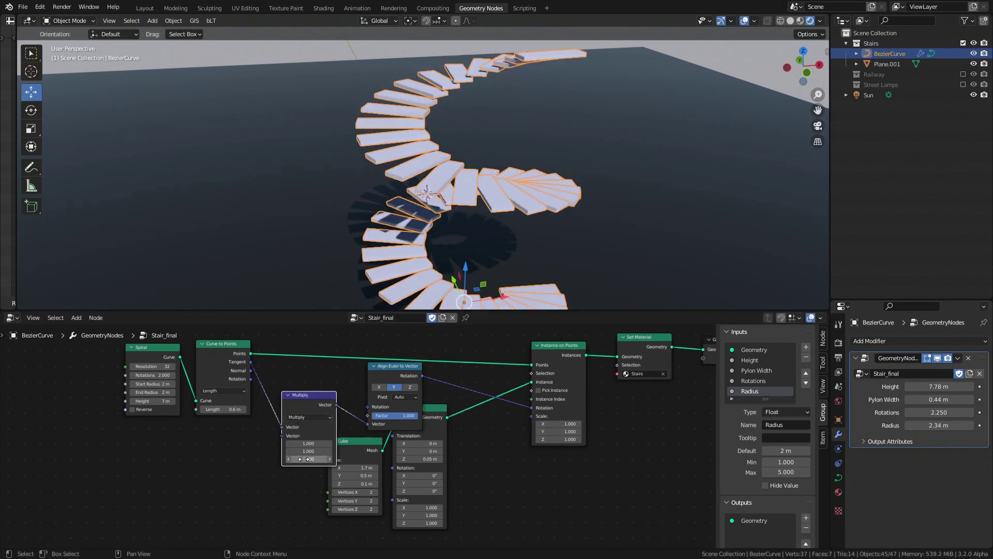
left_click_drag(524, 313, 523, 382)
key("shift+grave")
key("w")
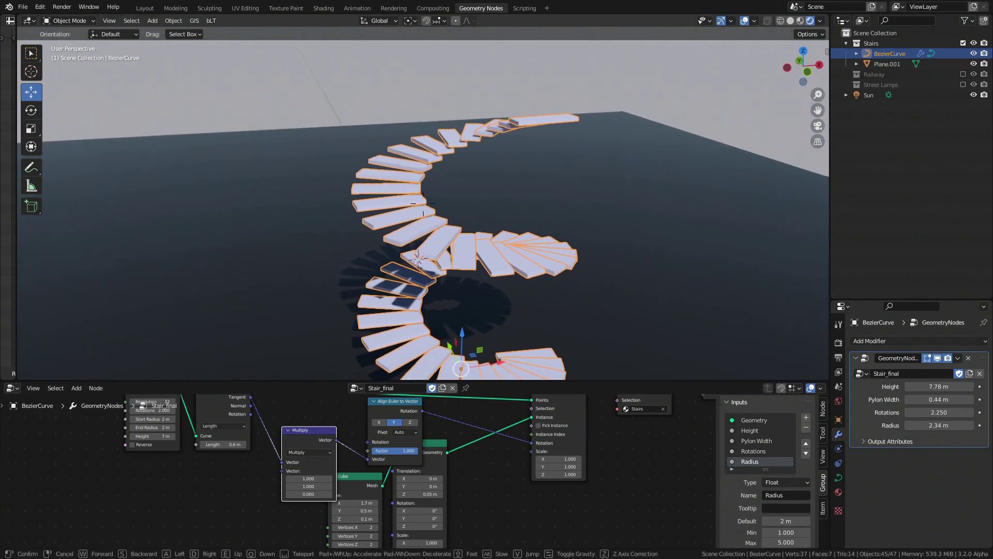
key("a")
key("q")
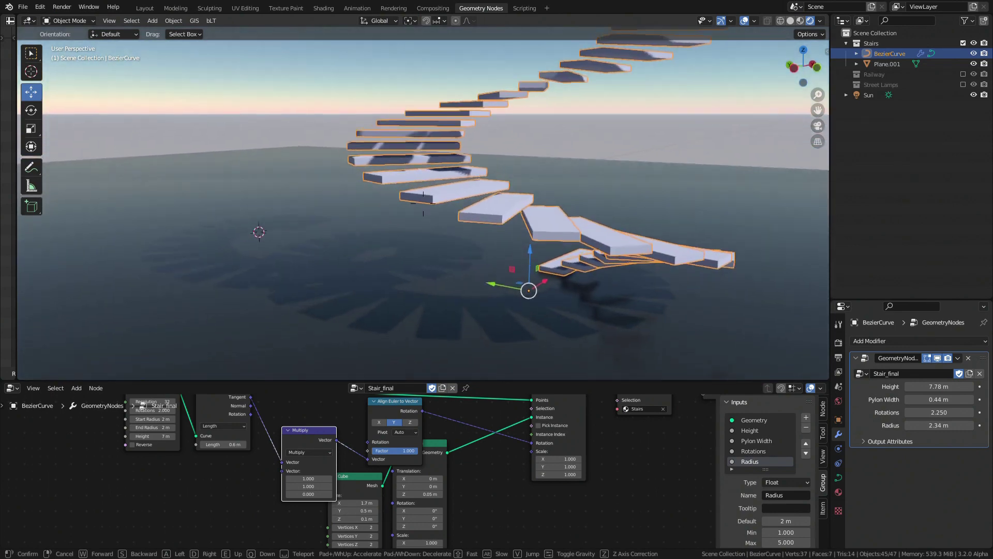
key("e")
key("s")
key("d")
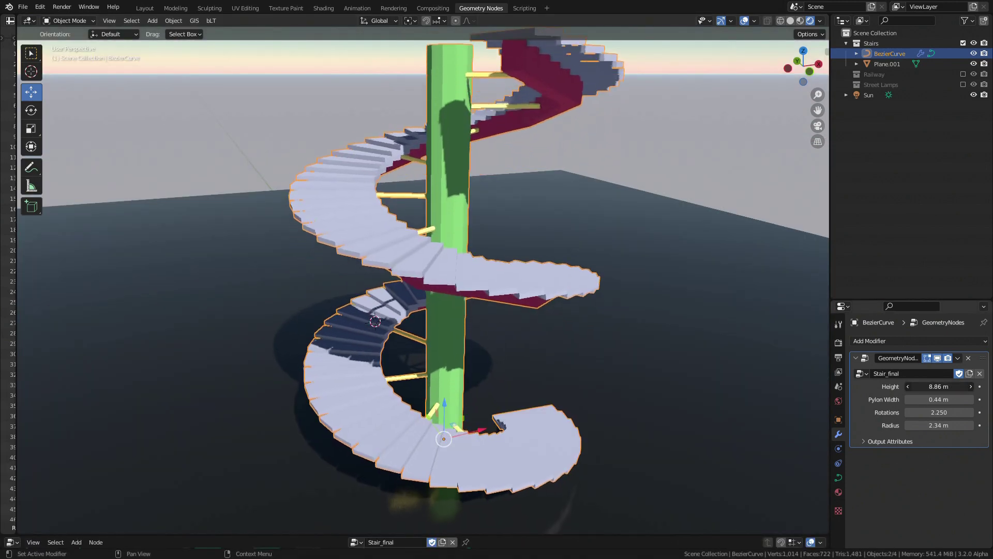
Step: Adjust the finished spiral staircase's Height in the Stair_final modifier
mouse_move(939, 386)
left_mouse_down()
mouse_move(952, 386)
mouse_move(854, 387)
mouse_move(960, 395)
mouse_move(928, 412)
mouse_move(893, 412)
mouse_move(958, 425)
mouse_move(940, 425)
mouse_move(950, 425)
left_mouse_up()
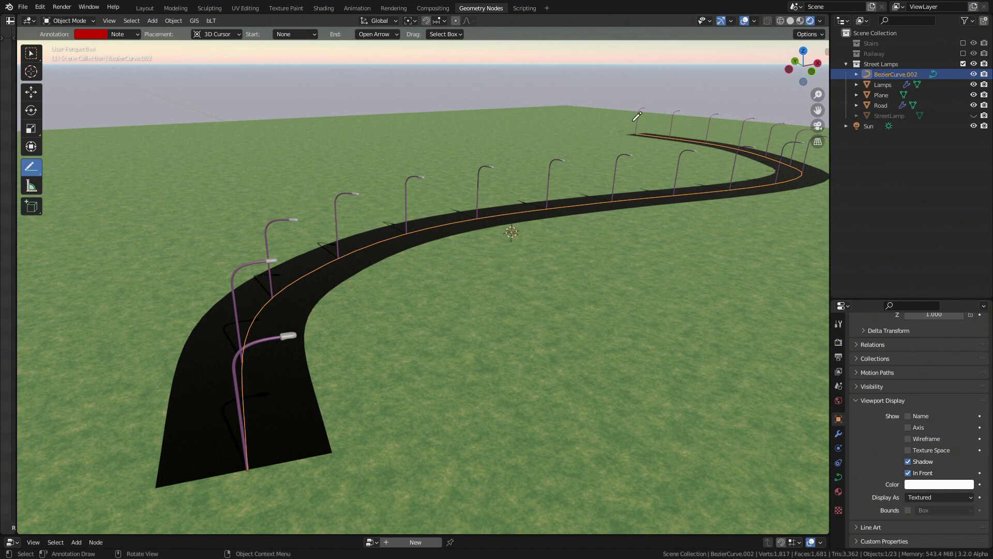
Step: Annotate the road with red arrows starting at the first three lamps and pointing outward, perpendicular to the curve
left_click_drag(115, 483, 80, 494)
left_click_drag(228, 356, 103, 377)
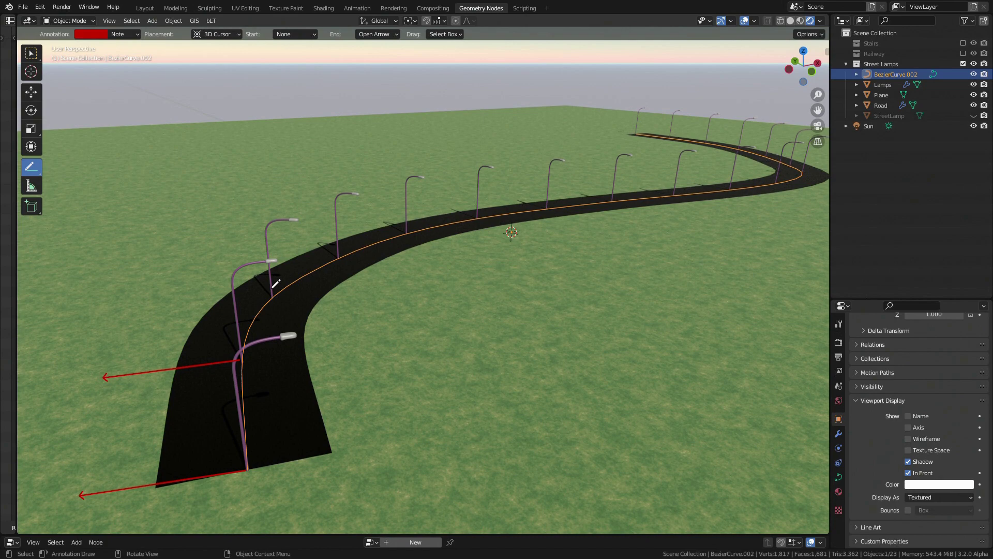
left_click_drag(244, 291, 156, 270)
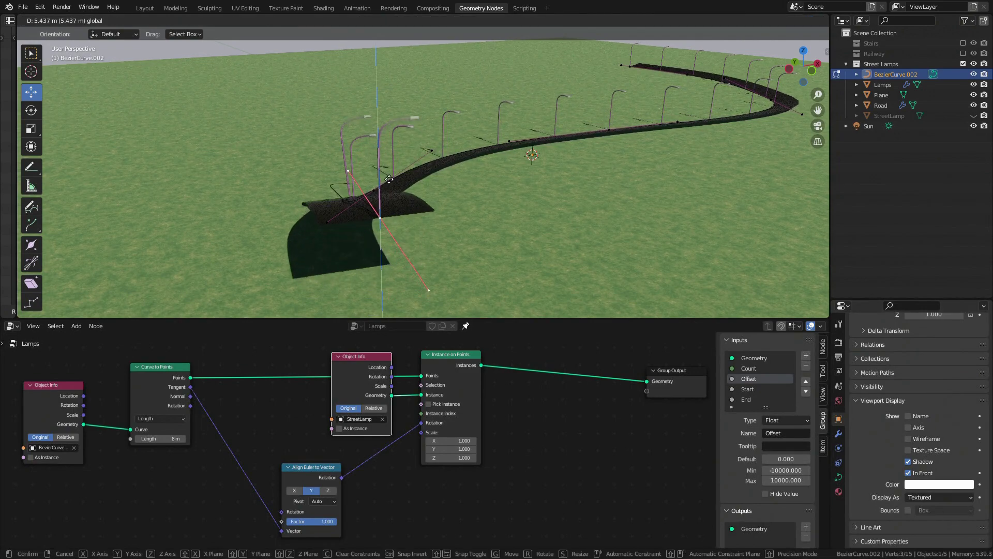
Step: Raise the road curve's near end point vertically above the ground and view the tilted lamps on the slope from the side
left_click(383, 201)
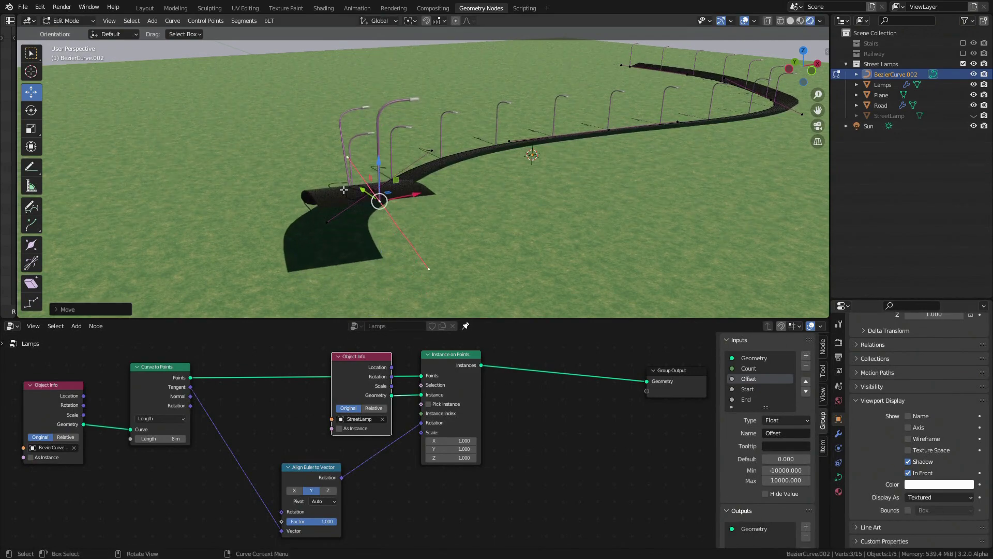
middle_click_drag(445, 197, 240, 81)
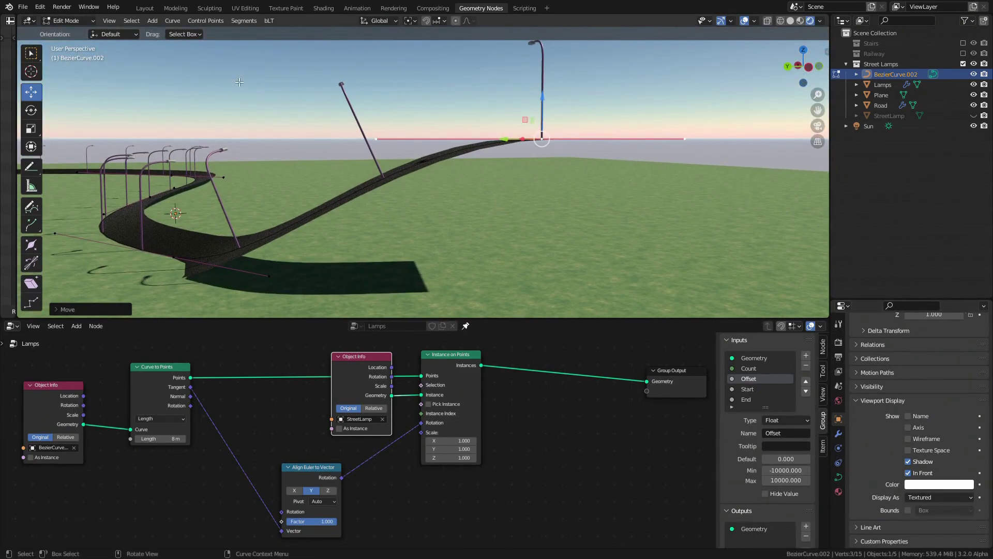
left_click(31, 166)
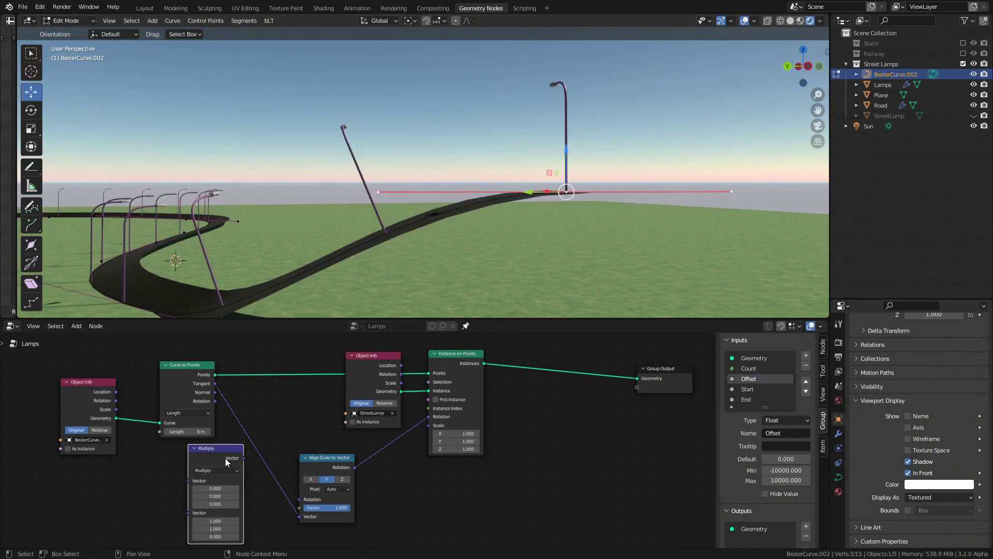
Step: Route the Lamps tree's Tangent through a Multiply node of 1, 1, 0 into Align Euler to Vector, and lower the raised road control point
left_click(210, 459)
left_click(255, 417)
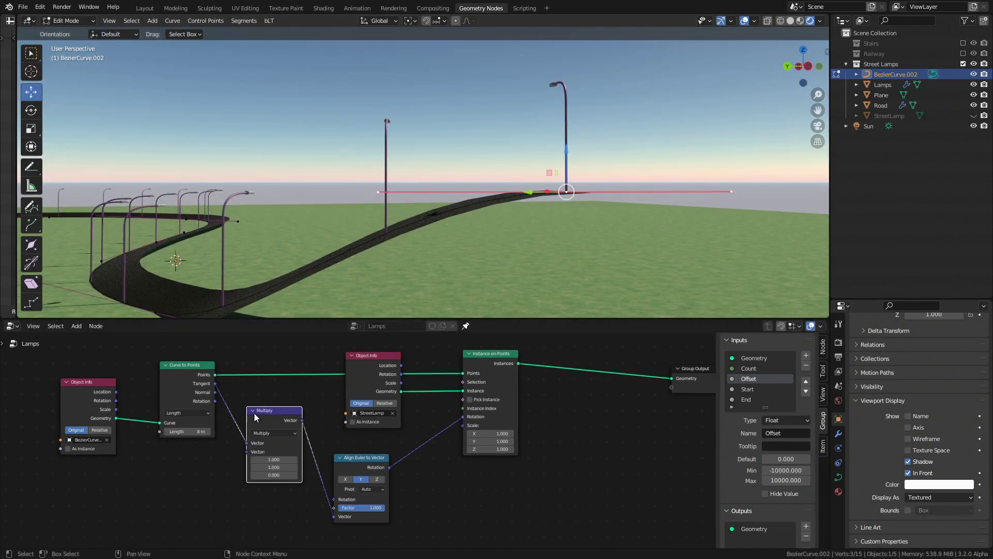
mouse_move(566, 151)
left_mouse_down()
mouse_move(569, 243)
mouse_move(577, 118)
mouse_move(572, 248)
mouse_move(559, 148)
mouse_move(562, 202)
left_mouse_up()
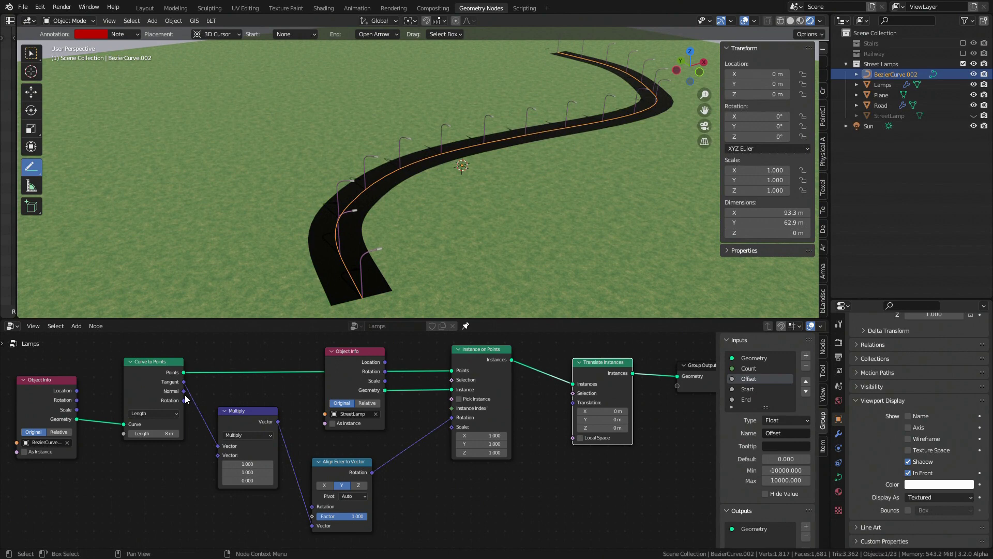
Step: Connect the Normal output of Curve to Points to Translate Instances' Translation, and add a Vector Math node set to Scale
left_click_drag(183, 391, 572, 402)
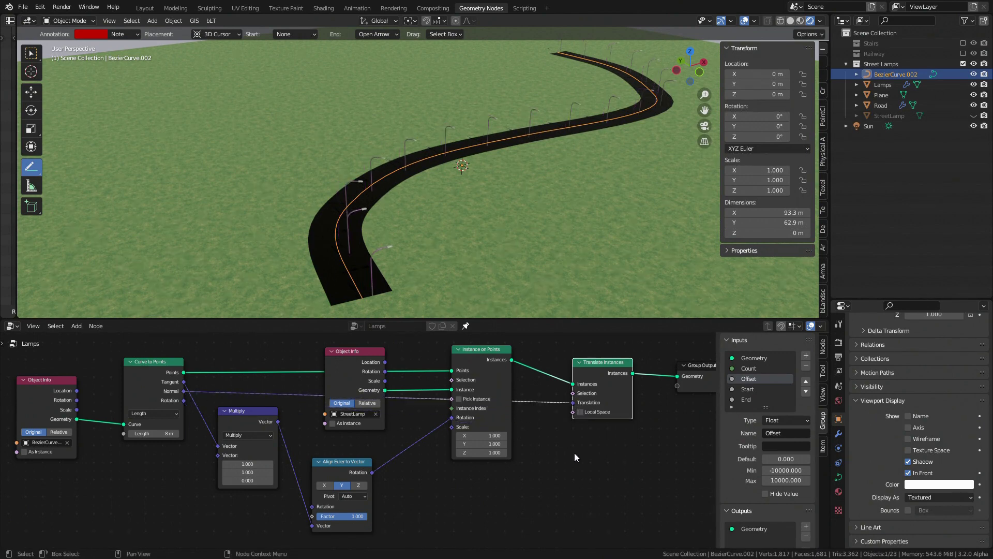
key("F3")
type("vector")
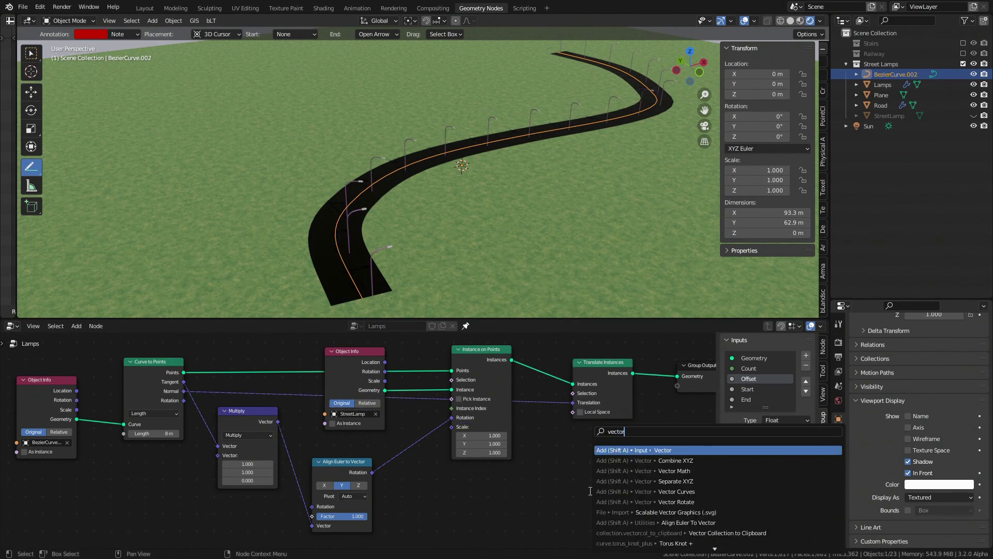
left_click(667, 471)
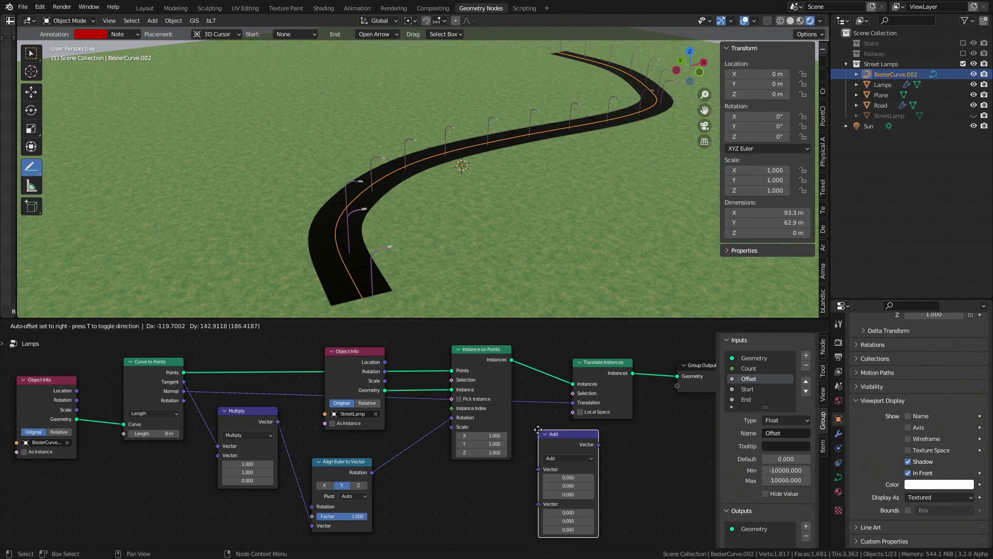
left_click(560, 449)
left_click(566, 459)
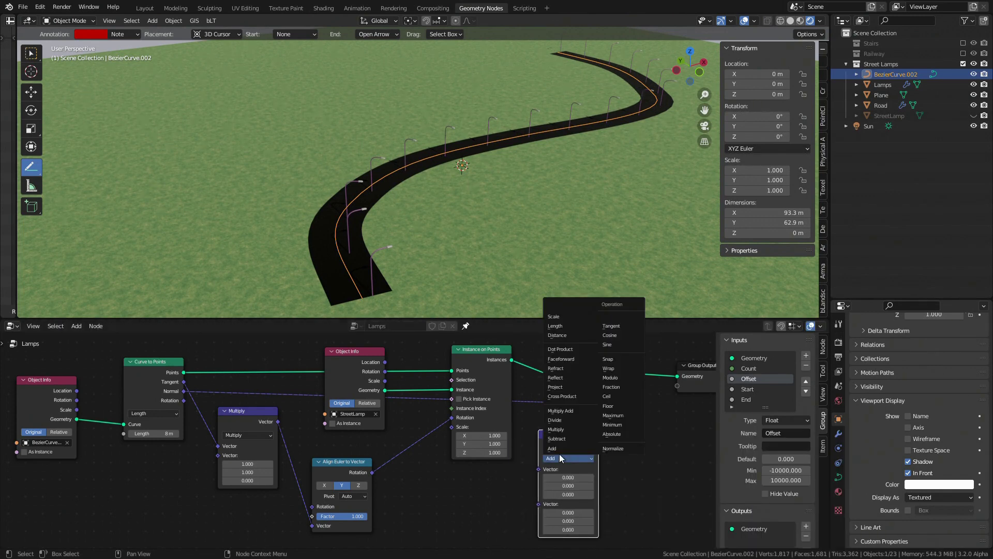
left_click(556, 316)
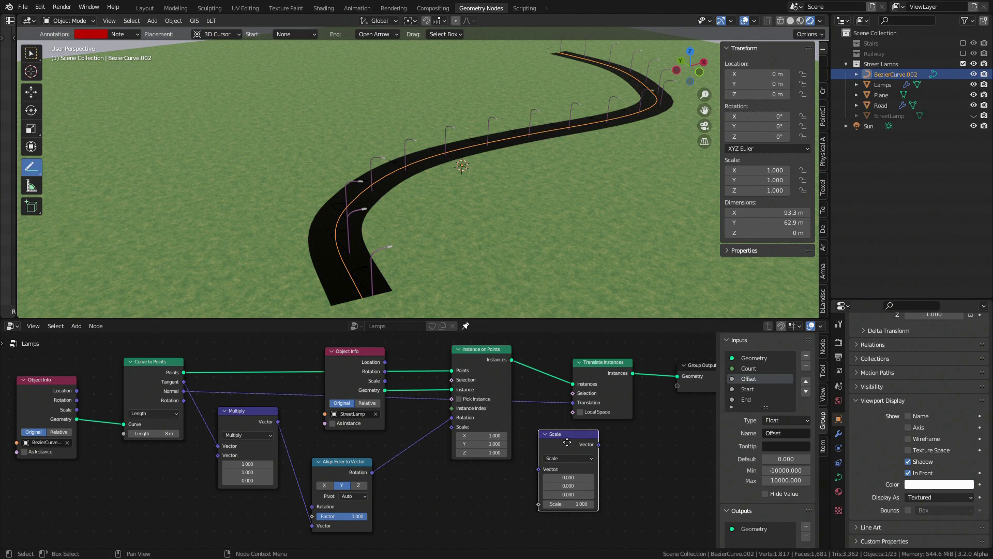
Step: Insert the Scale node into the link between Normal and Translation, tidy the neighbouring nodes and adjust the scale factor to shift the lamps sideways
left_click_drag(567, 442, 508, 403)
left_click_drag(617, 372, 642, 364)
left_click_drag(528, 433, 669, 469)
left_click_drag(560, 469, 579, 469)
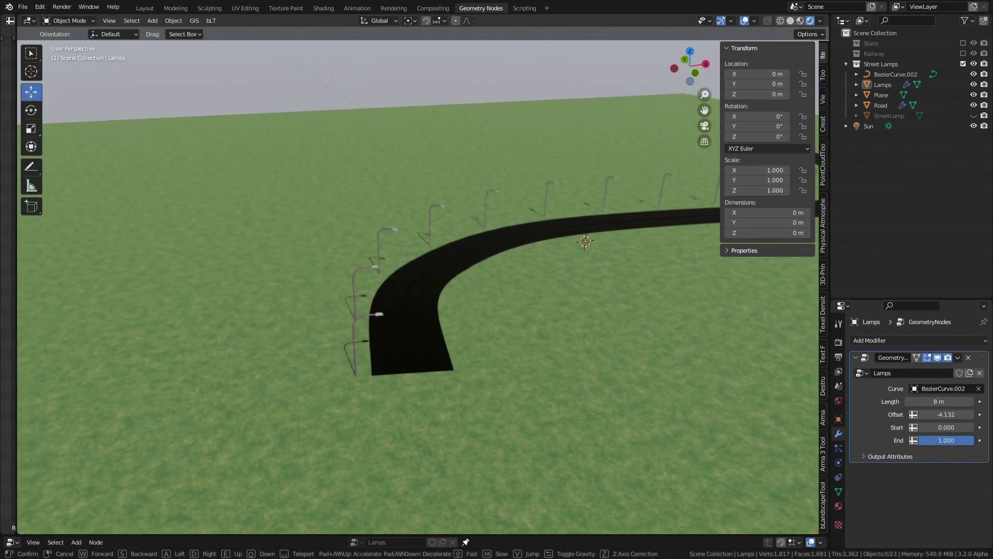
Step: Move in close to the lamps at the road's start and set the Lamps modifier's Offset to about -4.842
key("w")
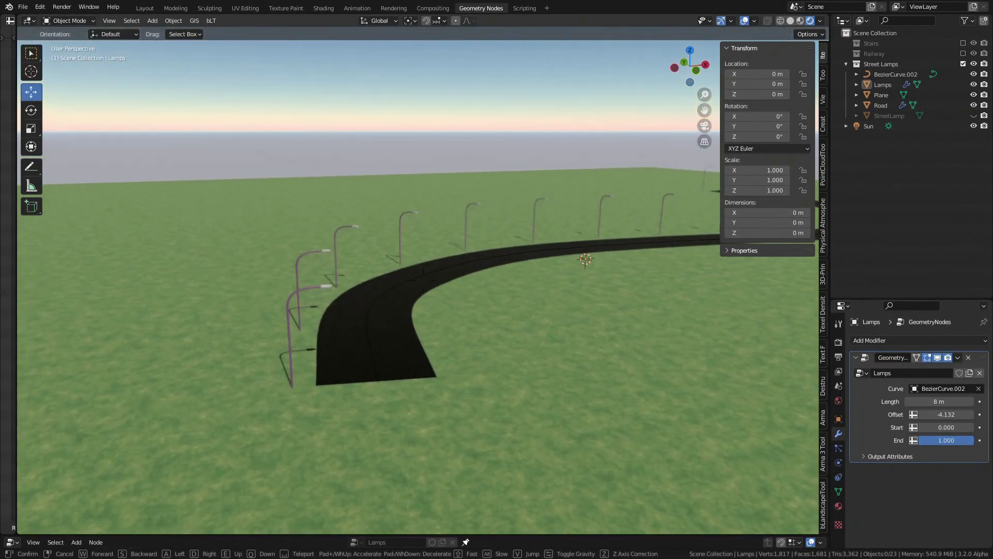
key("a")
left_click(423, 281)
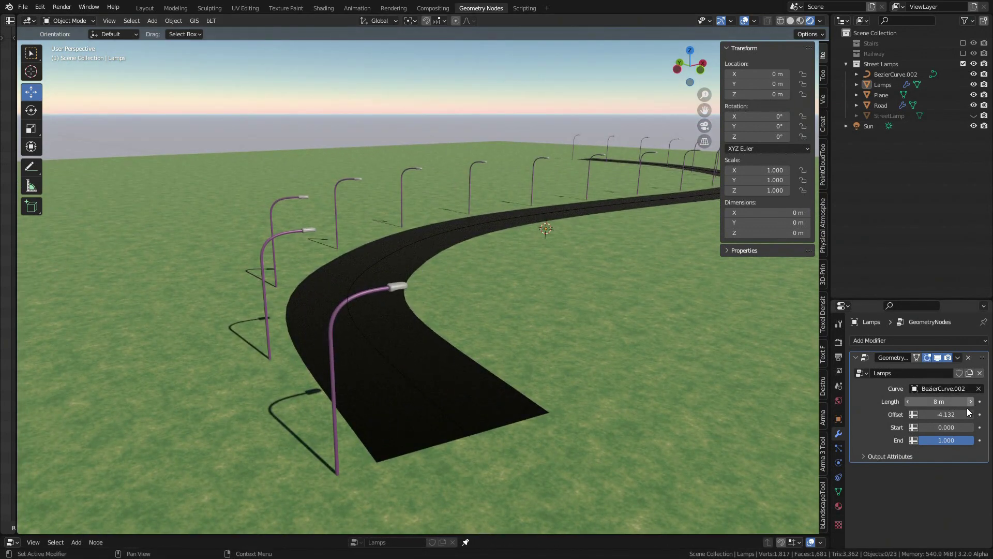
mouse_move(937, 414)
left_mouse_down()
mouse_move(978, 414)
mouse_move(936, 414)
left_mouse_up()
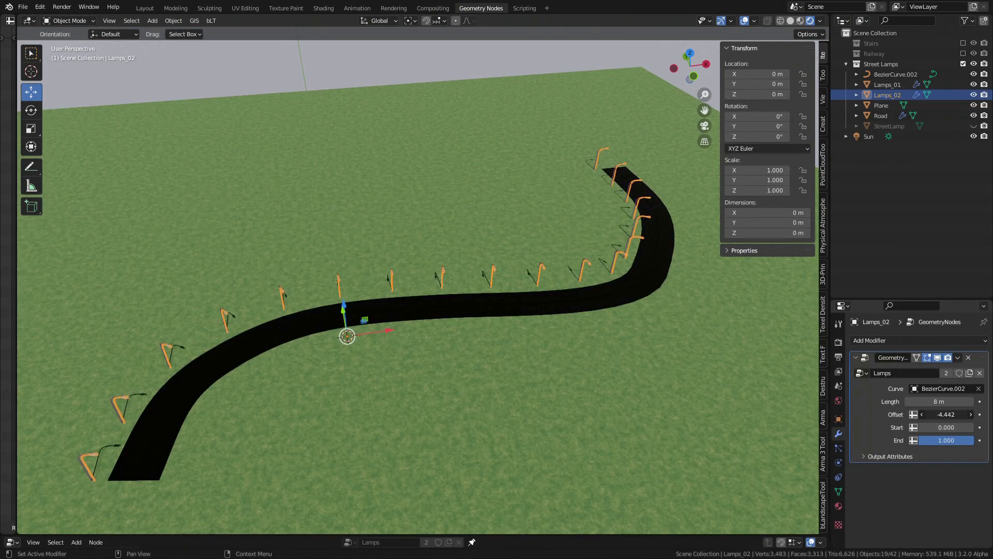
Step: Set Lamps_02's Offset to 5.358 and its End to 0.426, and increase Lamps_01's Start so its row begins further along the road
left_click_drag(946, 414, 929, 440)
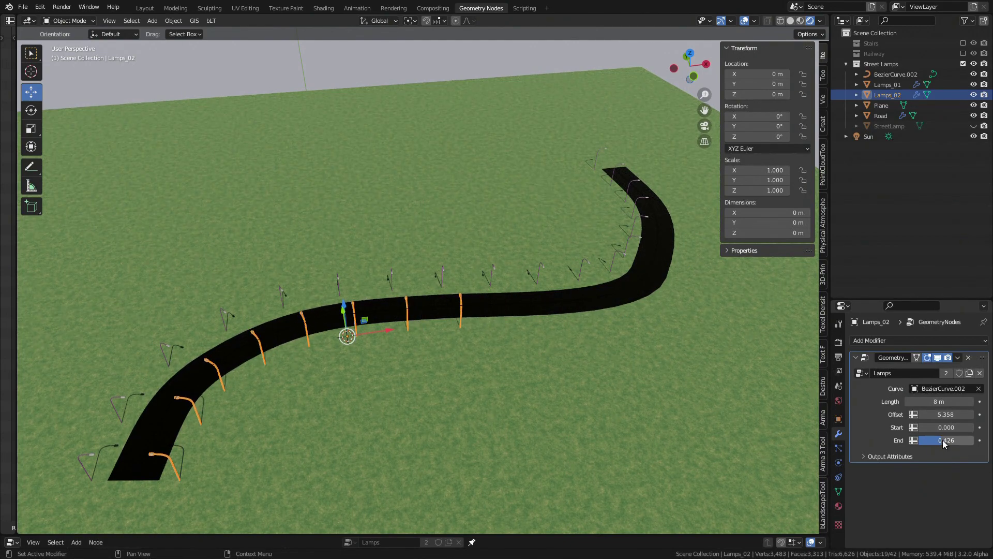
left_click(884, 85)
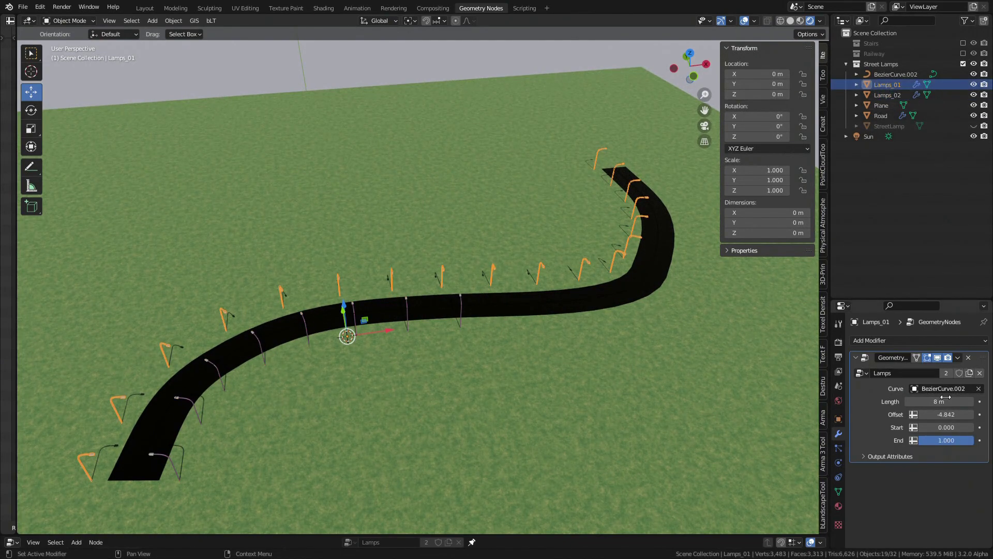
left_click_drag(936, 429, 953, 430)
middle_click_drag(502, 293, 380, 243)
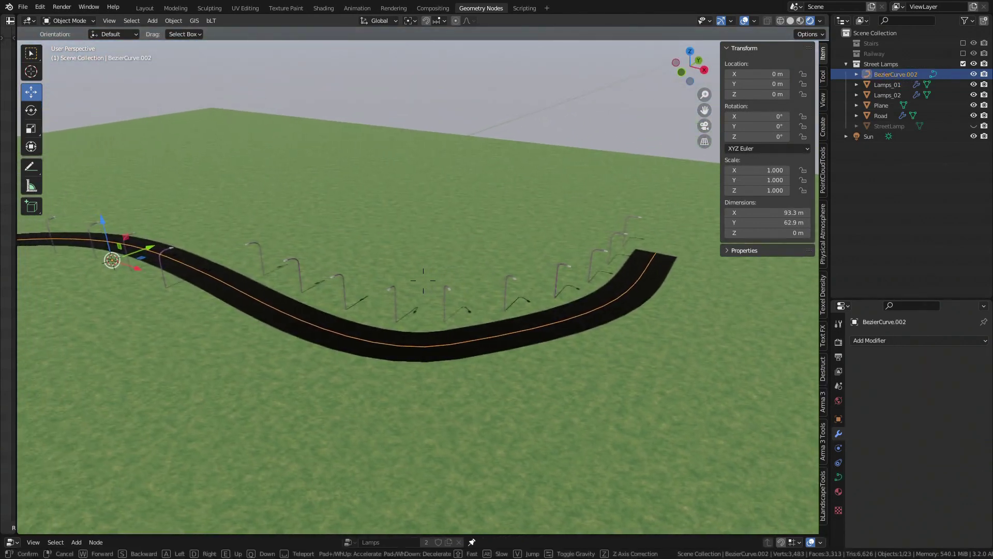
Step: Edit BezierCurve.002 and move the control point at the far bend outward by about 15 m
left_click(423, 280)
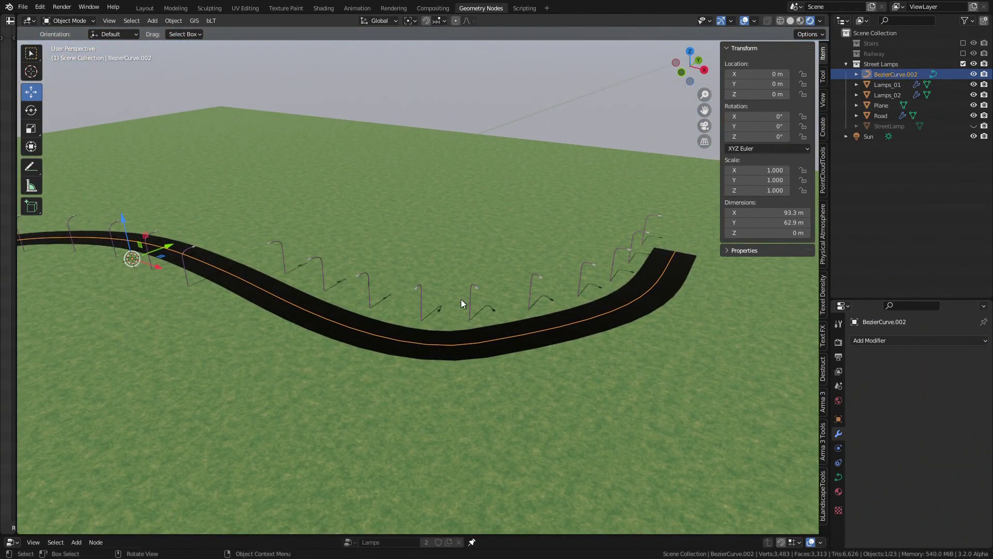
key("Tab")
left_click(477, 344)
key("g")
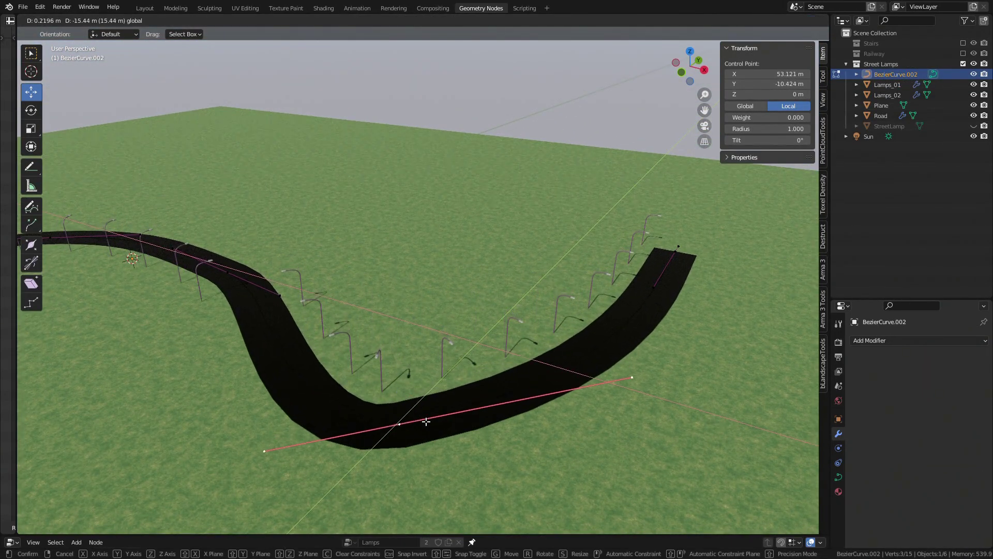
left_click(422, 417)
Step: Reposition one handle of the bend's control point and the handle of the road's end point to make the bend wider and rounder
left_click(262, 452)
key("g")
left_click(208, 411)
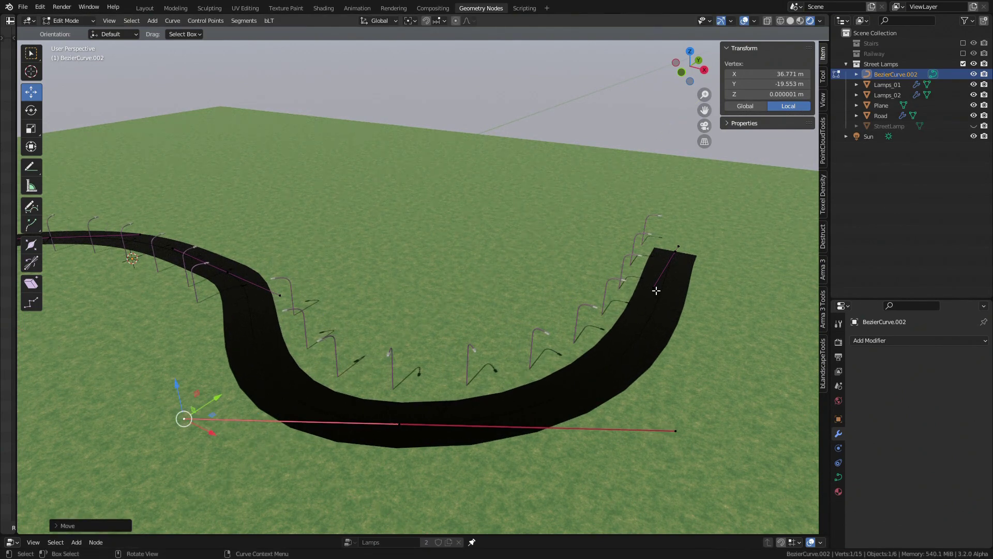
left_click(655, 289)
key("g")
left_click(751, 352)
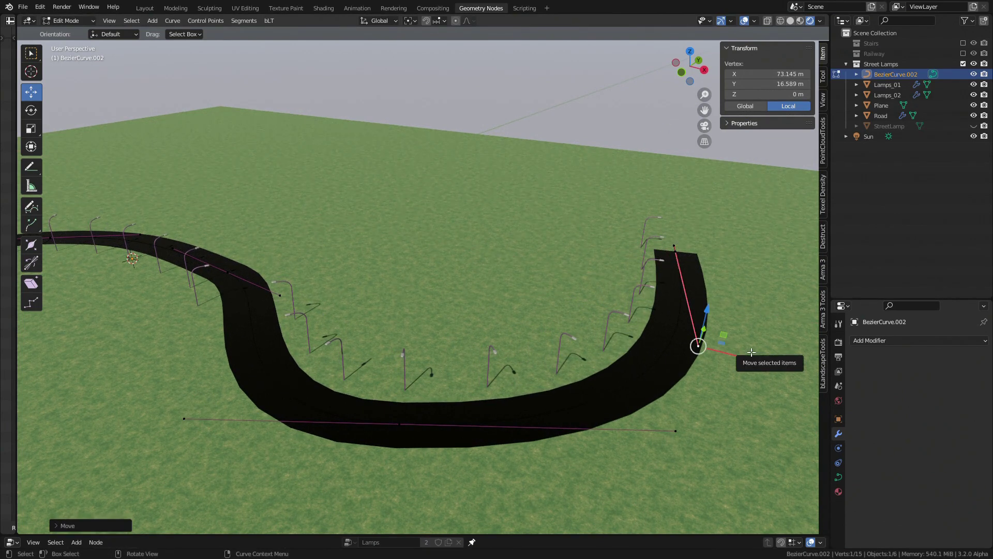